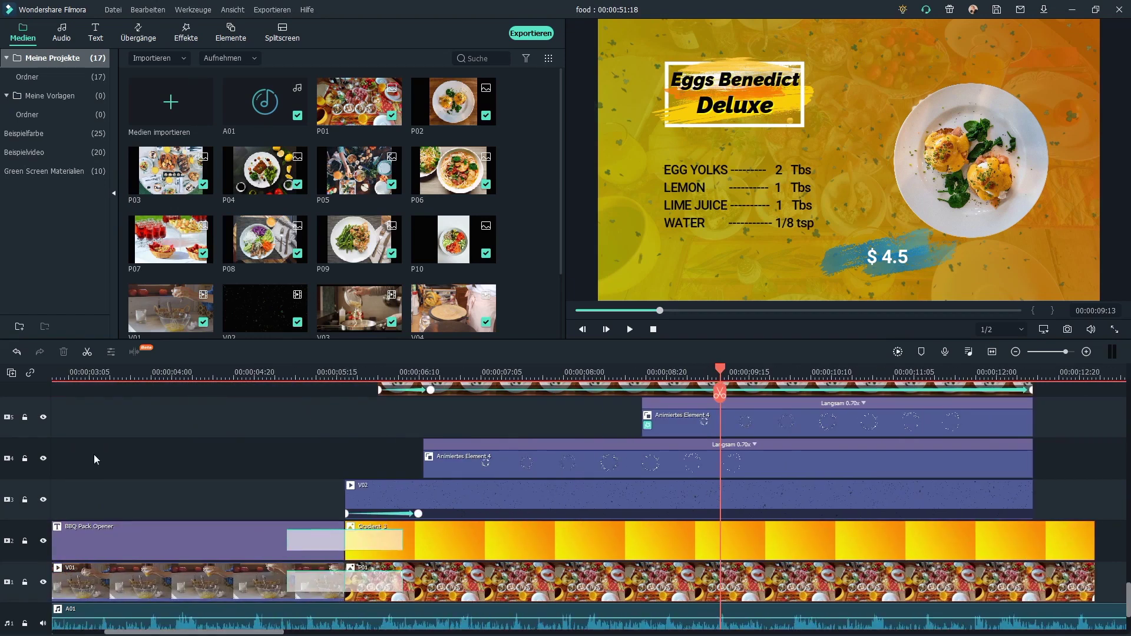
Reduce the height of the timeline tracks to the small size (Klein).
scroll(20, 408, up, 1)
right_click(28, 407)
click(12, 372)
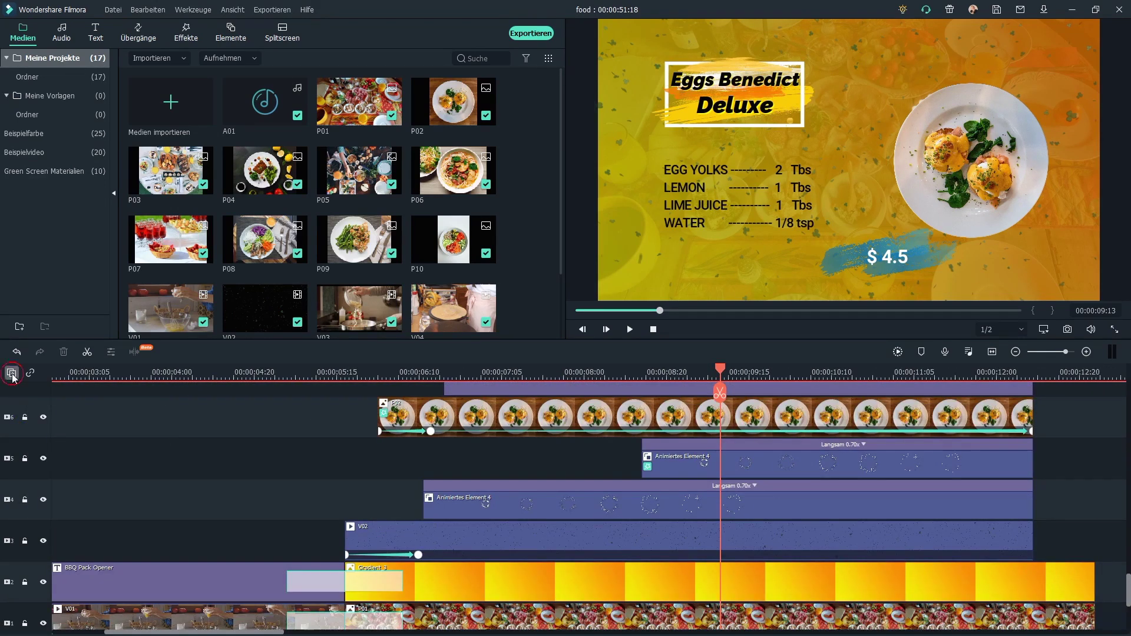
click(12, 373)
mouse_move(80, 465)
click(166, 496)
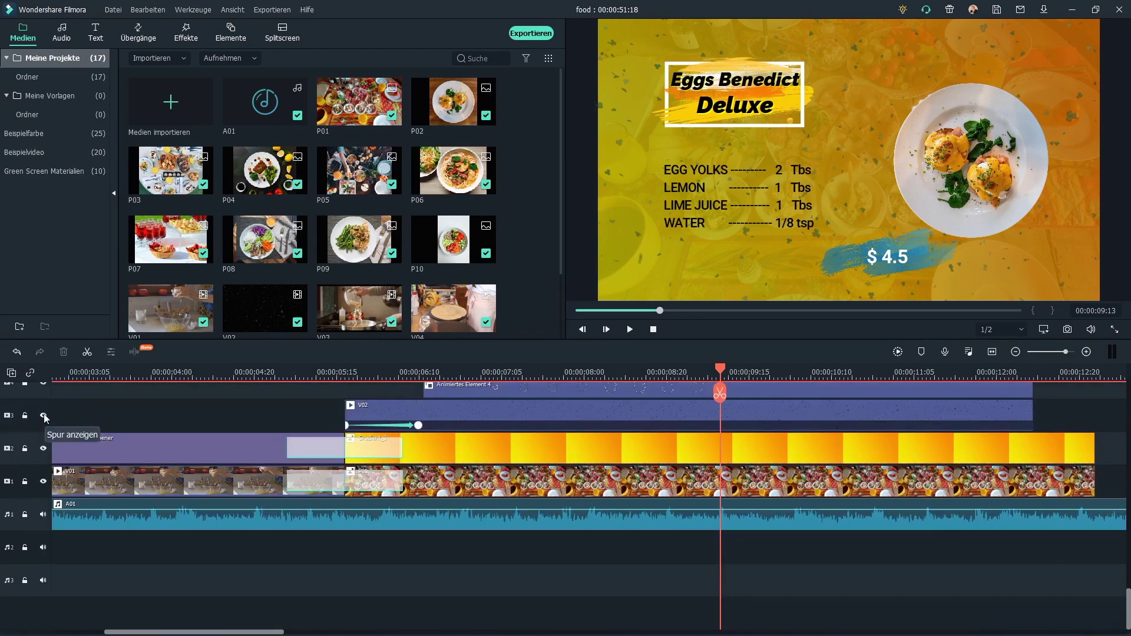
Hide and lock video tracks 1, 2 and 3.
click(43, 415)
click(43, 449)
click(43, 481)
click(25, 482)
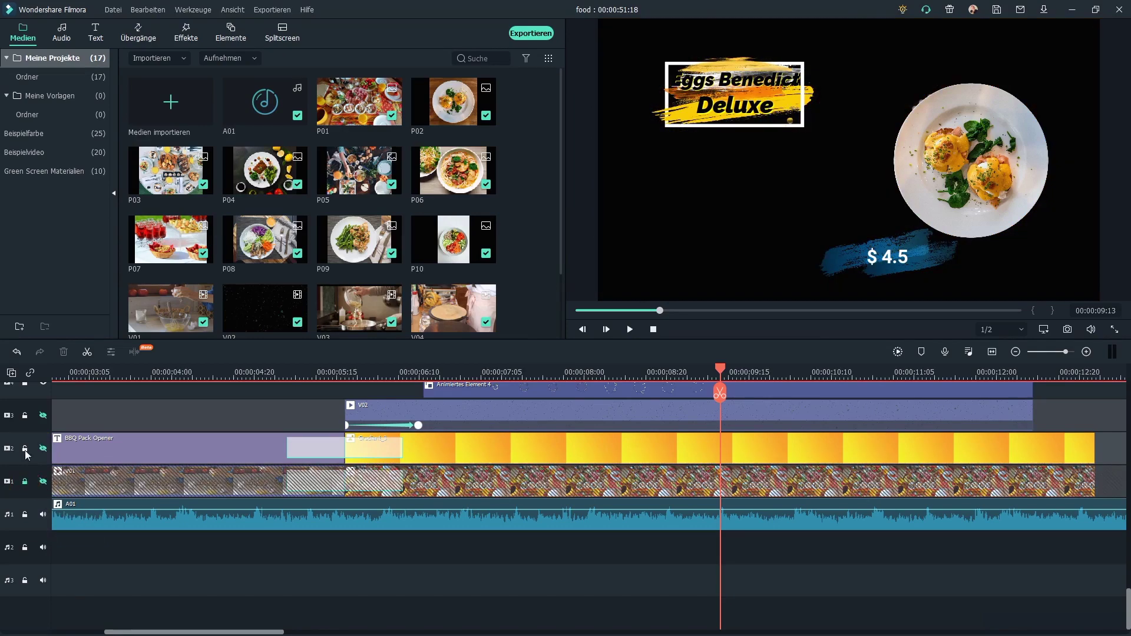
click(25, 449)
click(25, 415)
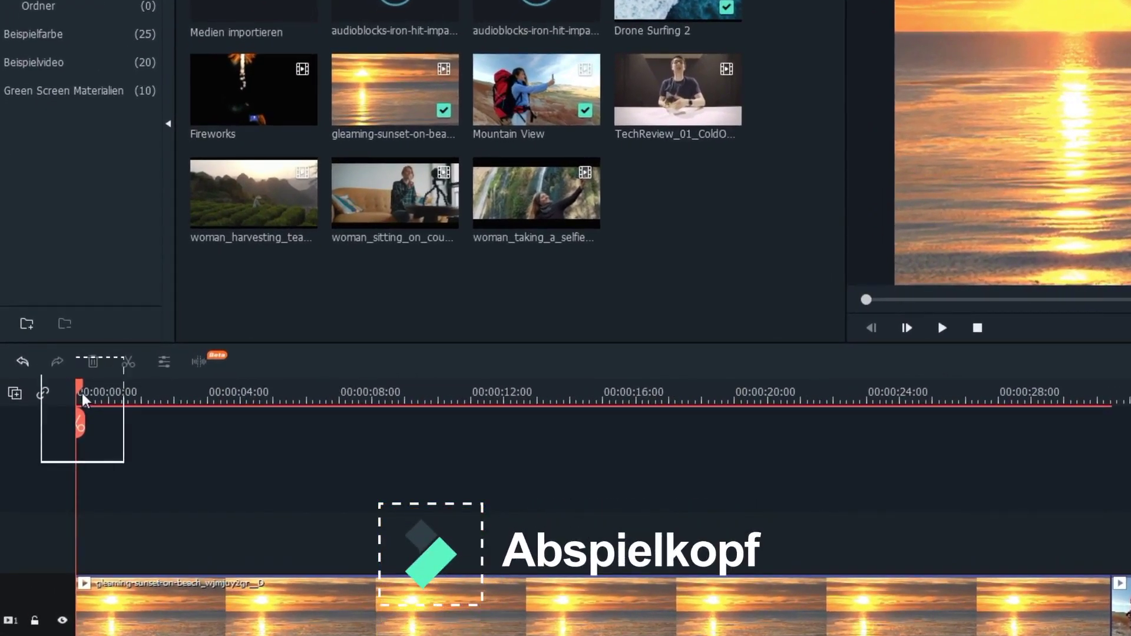
Scrub the playhead through the timeline to the end of the project and return it to the start.
drag(83, 394, 492, 431)
drag(332, 398, 1108, 448)
drag(951, 310, 1024, 311)
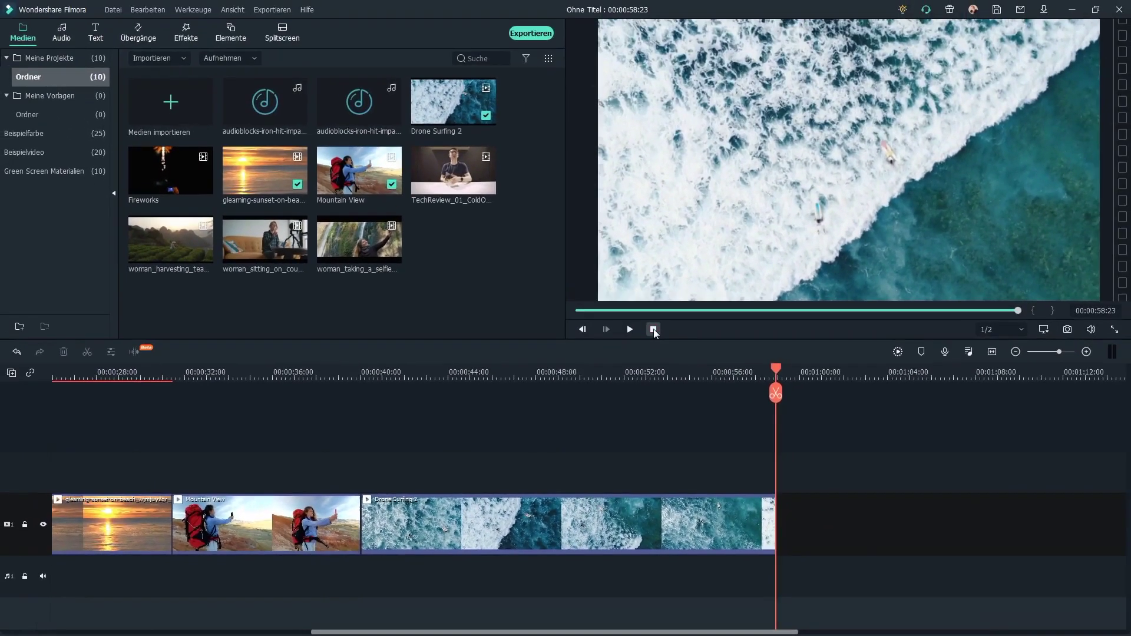
click(667, 278)
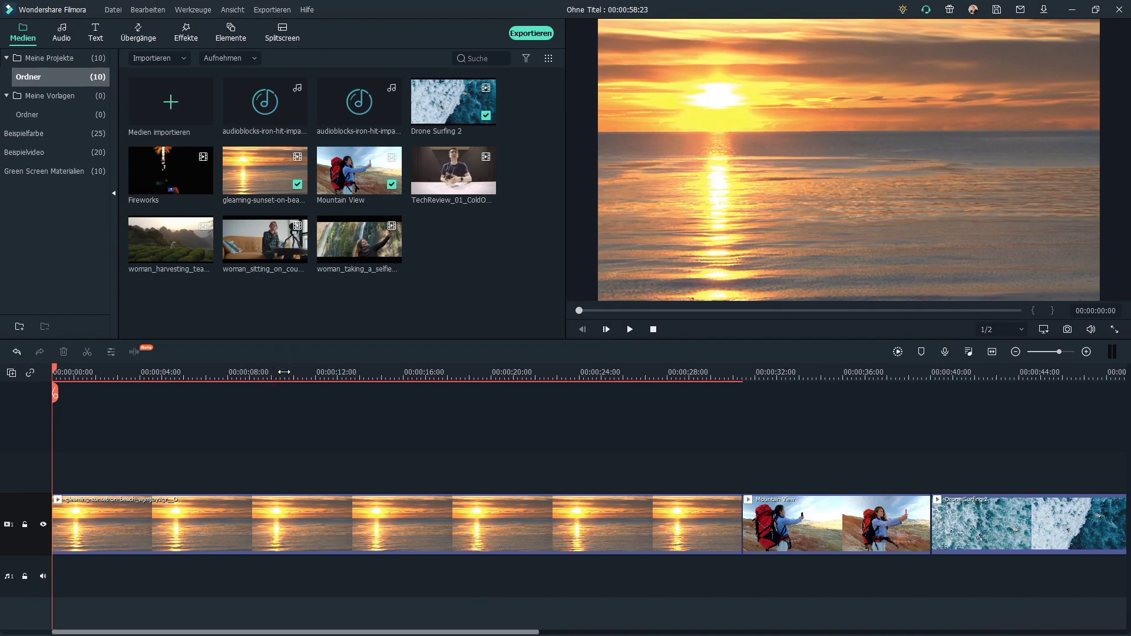
Change the timeline scale, fit the whole project into the timeline, and enlarge it again for a closer view of the clips.
drag(284, 373, 334, 386)
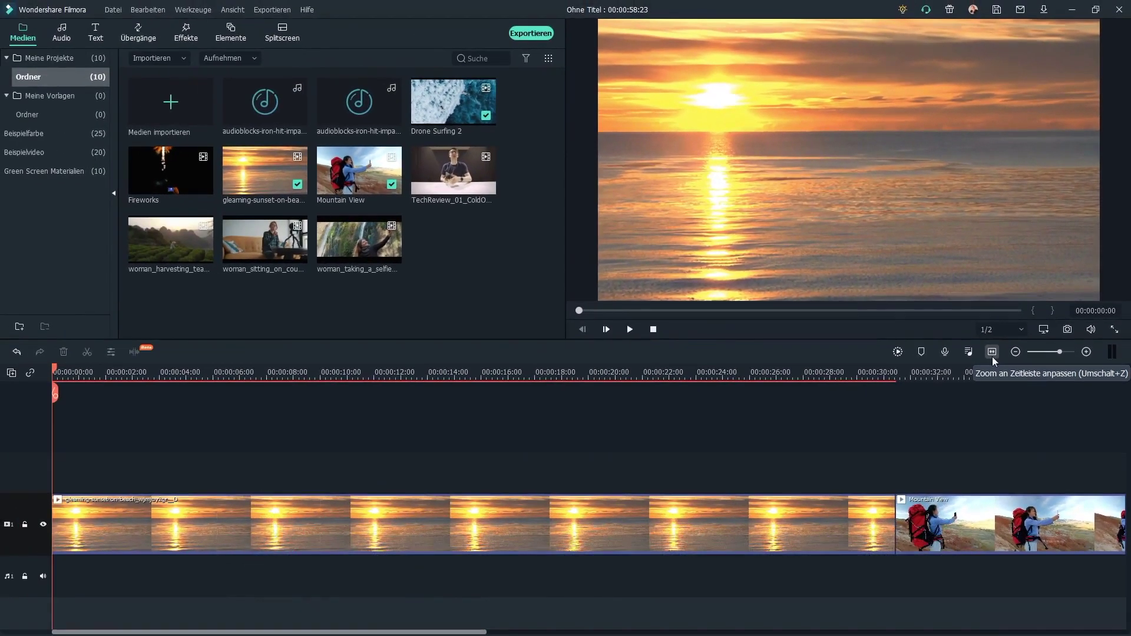
click(992, 352)
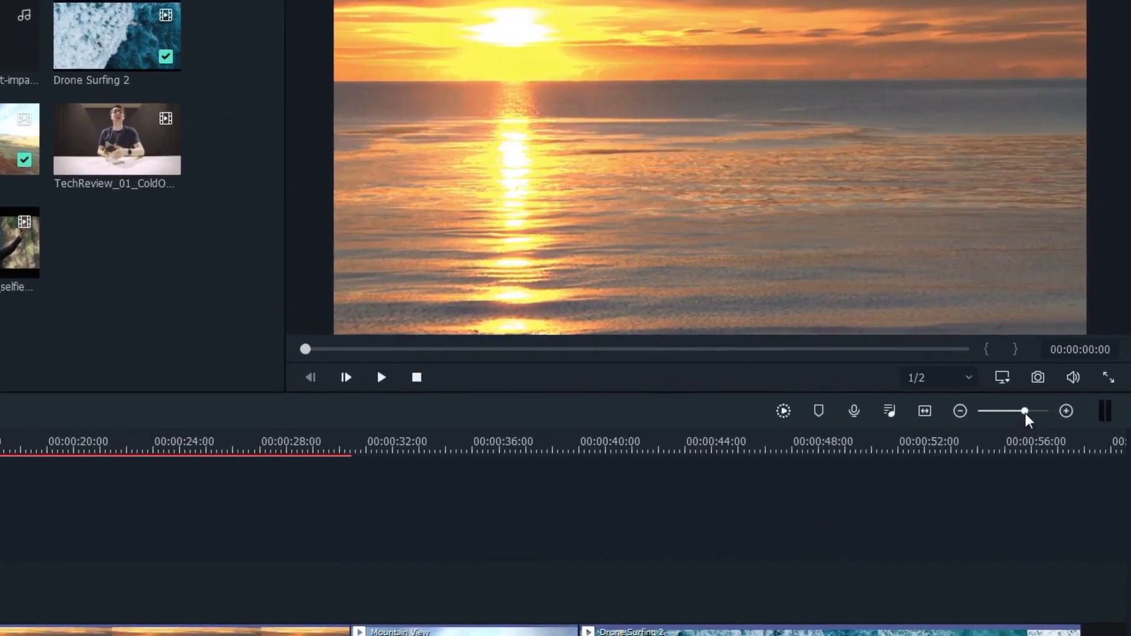
drag(1025, 412, 1030, 413)
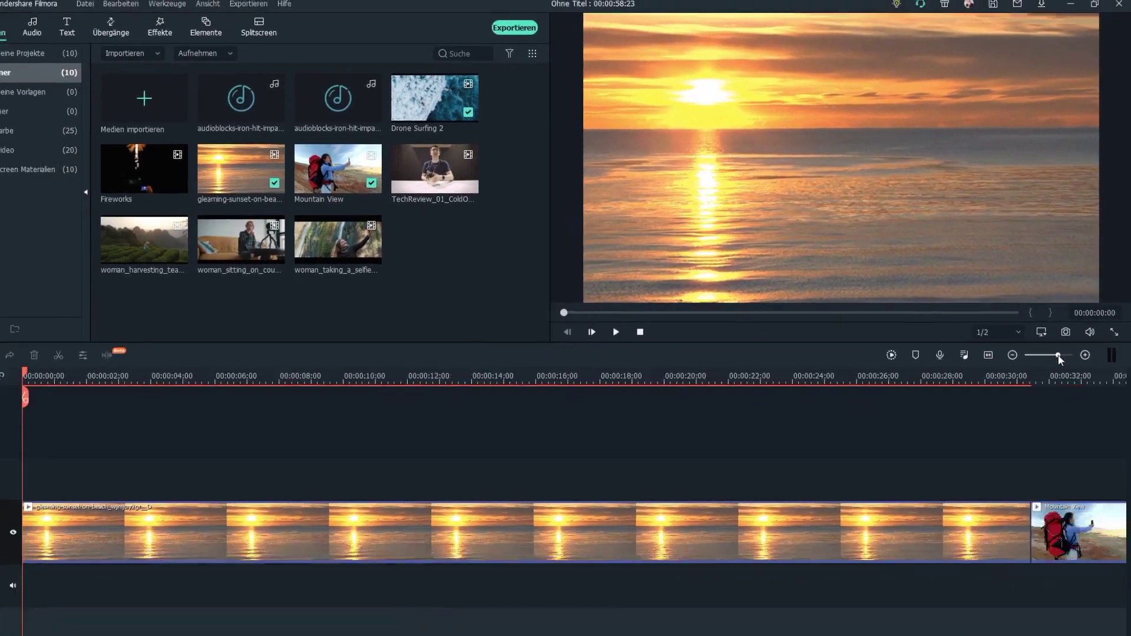
mouse_move(1059, 355)
mouse_down()
mouse_move(1046, 355)
mouse_move(1059, 352)
mouse_up()
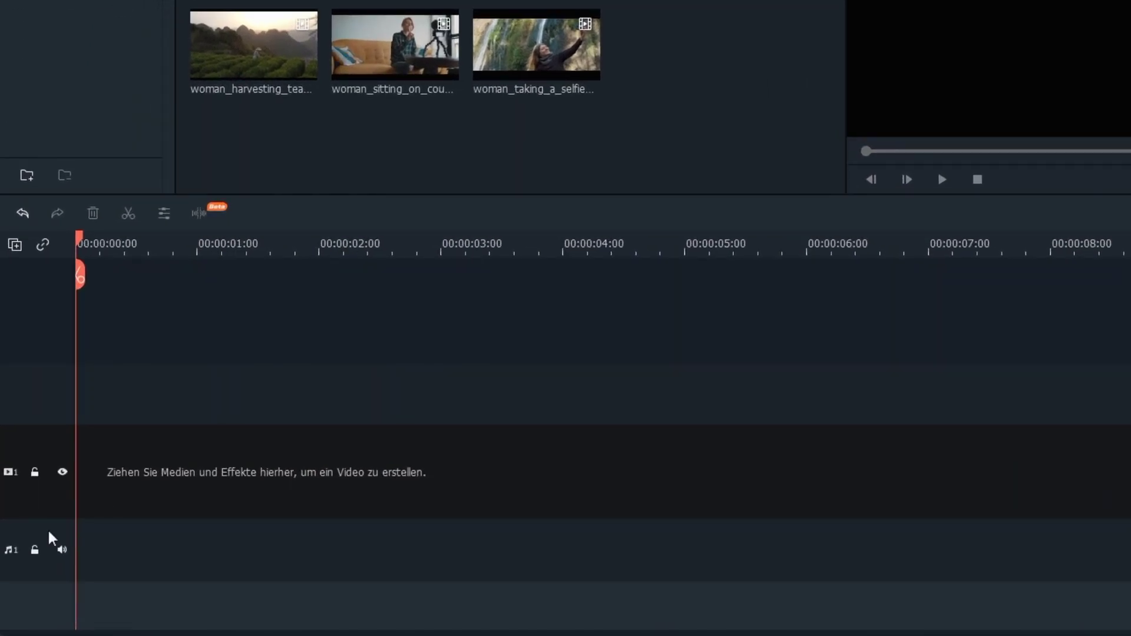
Place the TechReview_01_ColdOpen clip at the start of video track 1 and detach its audio onto audio track 1.
click(49, 446)
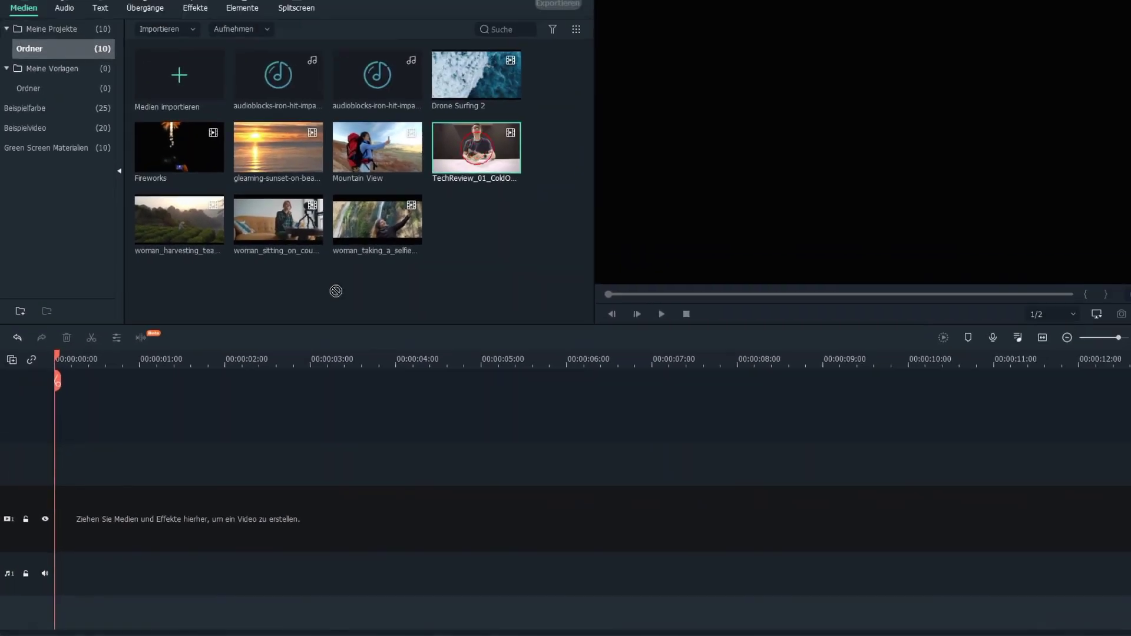
drag(336, 291, 312, 509)
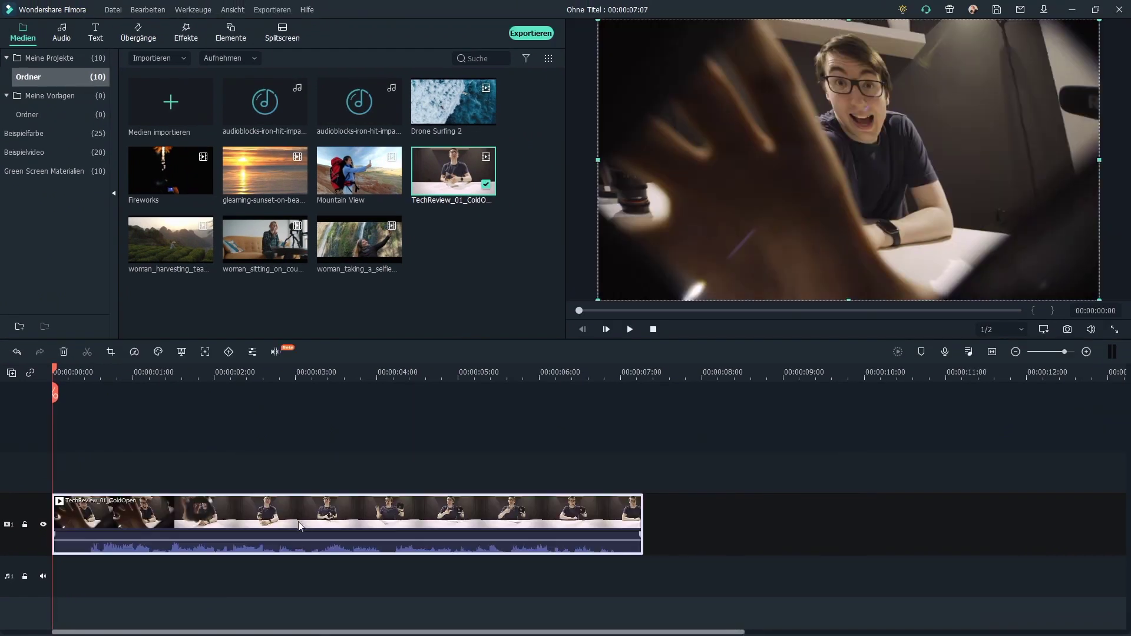
right_click(313, 509)
click(524, 327)
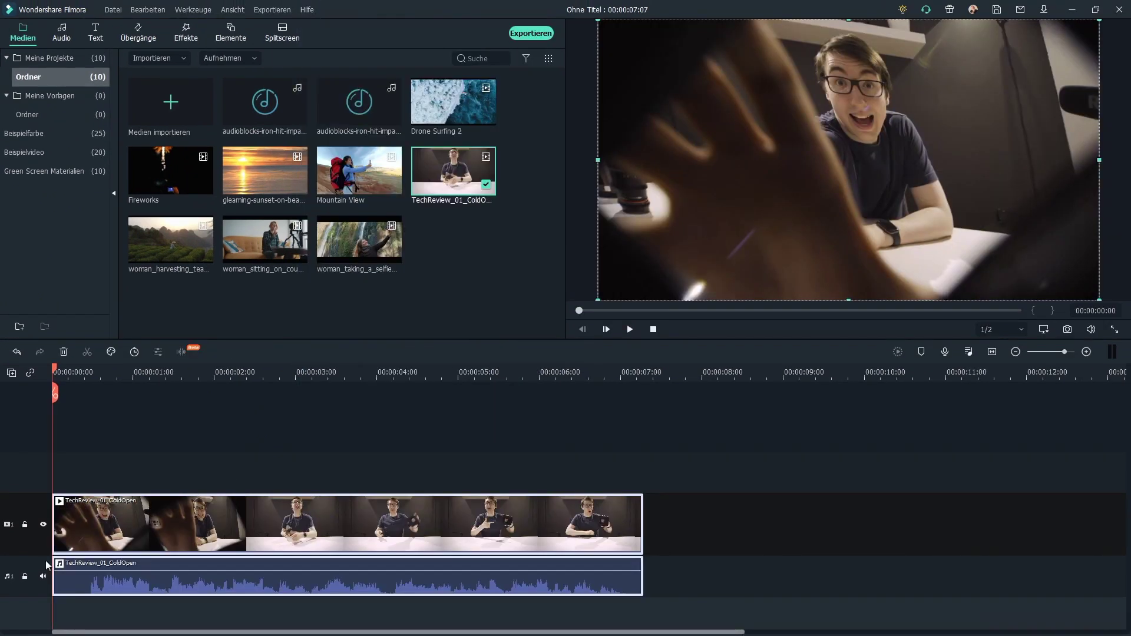
click(34, 570)
click(33, 511)
Append the gleaming-sunset, Mountain View, Drone Surfing 2 and woman_harvesting clips after the TechReview clip on video track 1.
drag(265, 171, 276, 529)
drag(359, 171, 613, 502)
drag(451, 103, 892, 606)
drag(171, 238, 591, 523)
drag(569, 633, 57, 634)
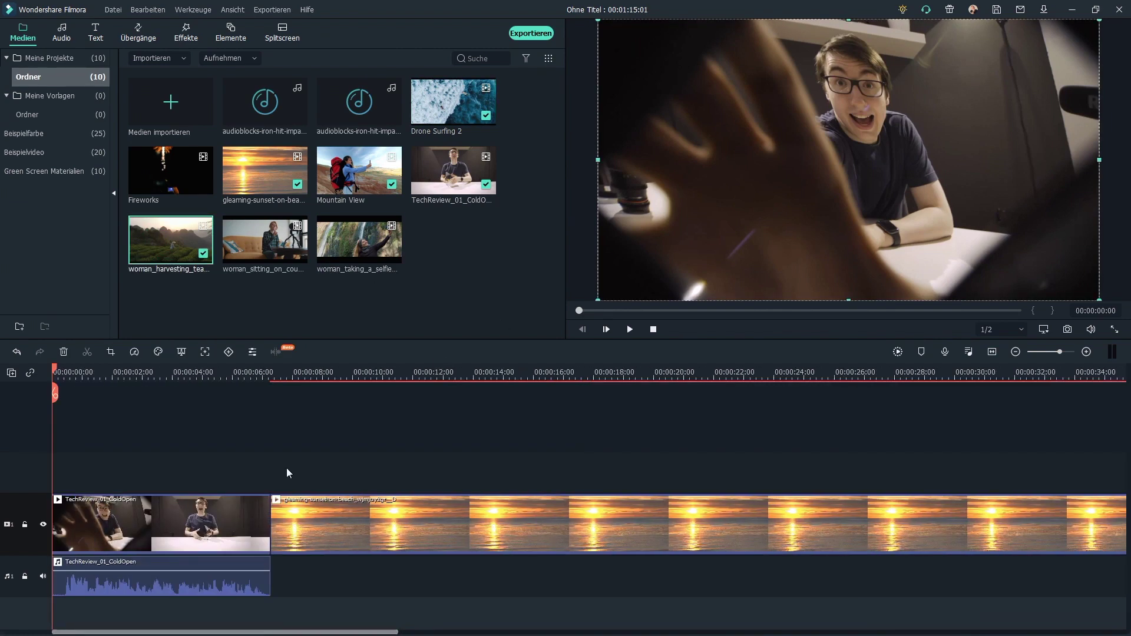
Place Mountain View on video track 2 at about 5 seconds, and the element Animiertes Element 5 on the track above it.
drag(354, 162, 212, 484)
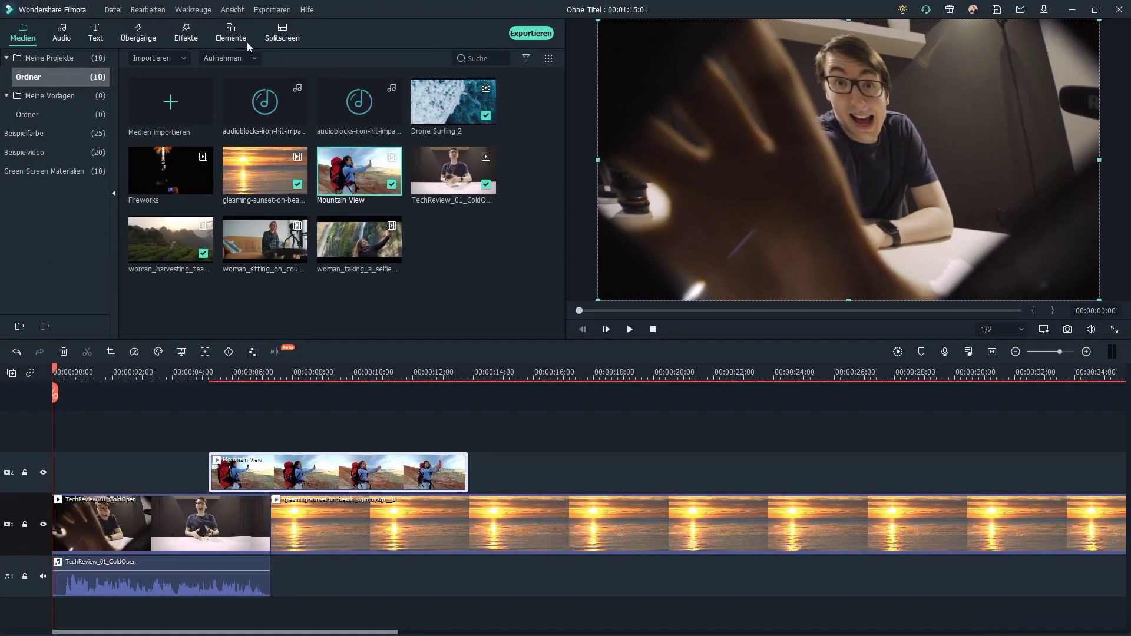
click(241, 39)
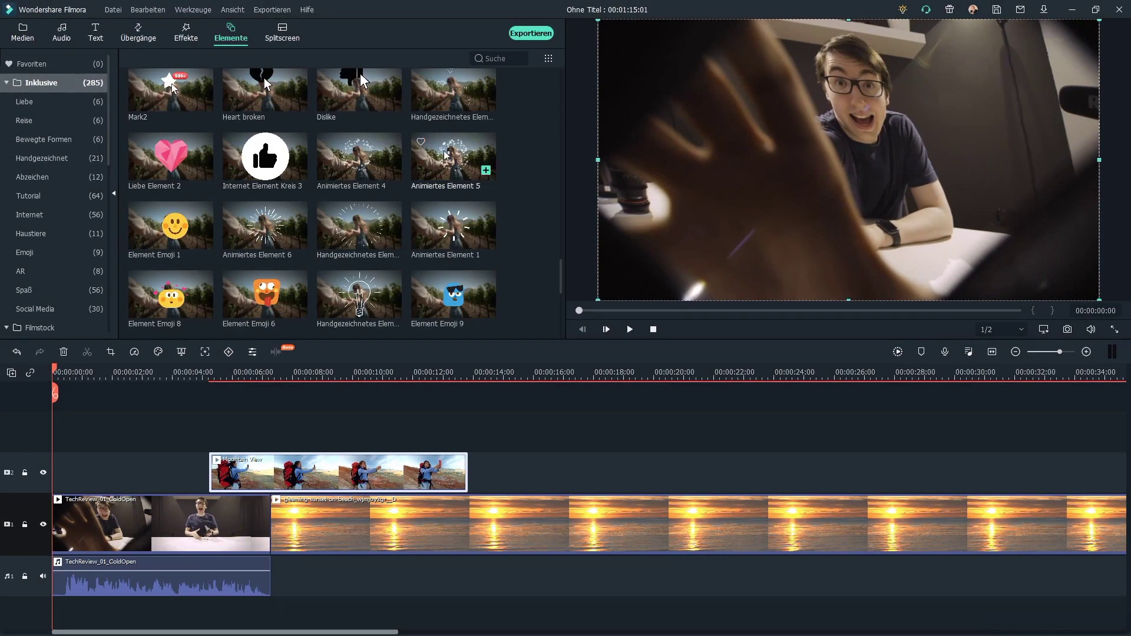
drag(451, 157, 242, 433)
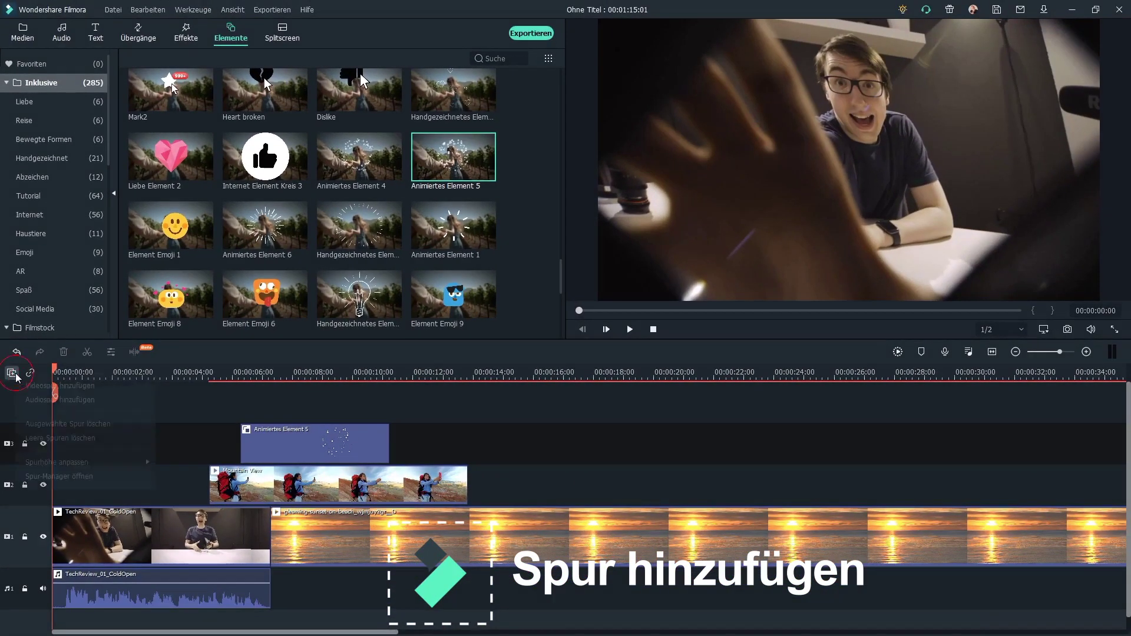
Add one new video track and one new audio track to the timeline.
click(12, 373)
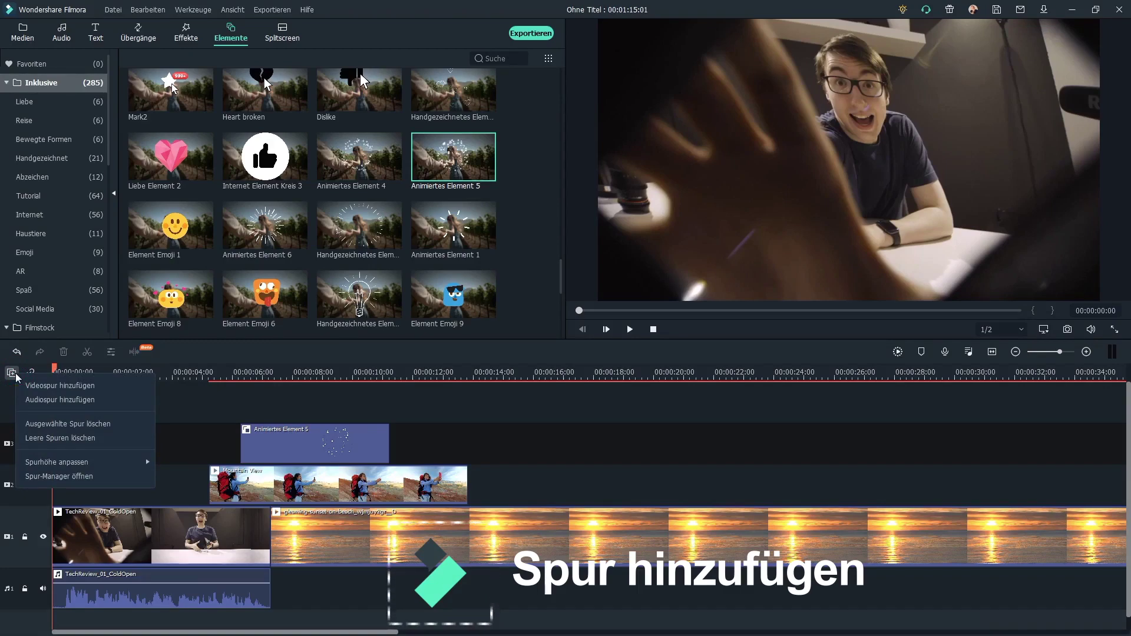
click(87, 386)
click(17, 374)
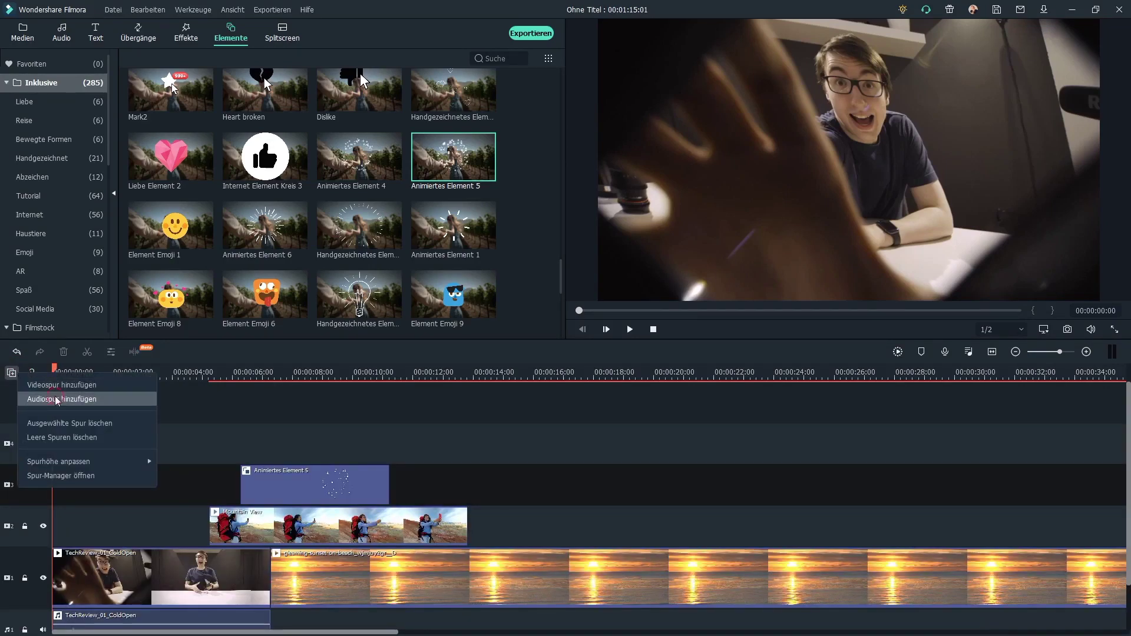
click(57, 399)
Delete the selected track holding Animiertes Element 5 together with its content, and remove all empty tracks.
click(12, 373)
click(57, 423)
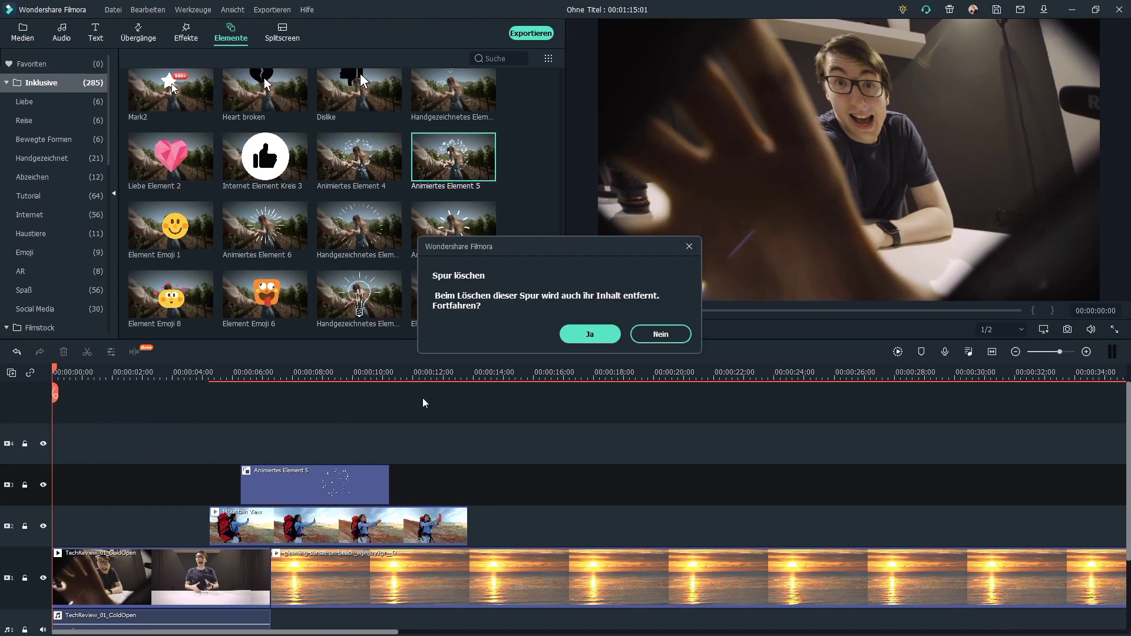
click(589, 334)
click(11, 373)
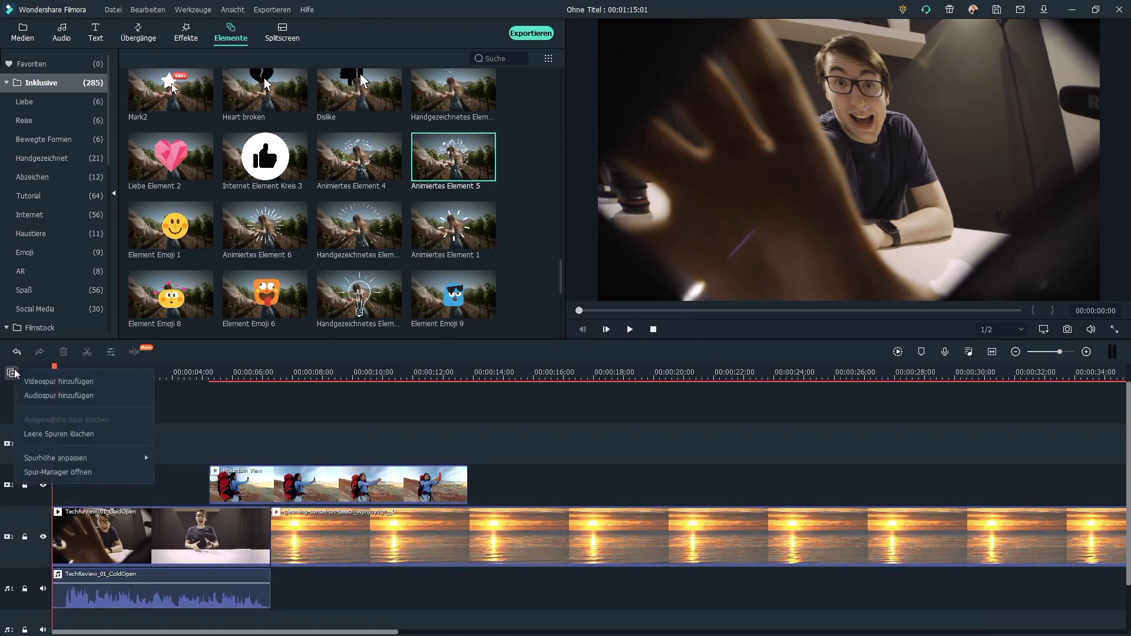
click(54, 435)
Set the timeline's track height to Groß (large).
click(18, 376)
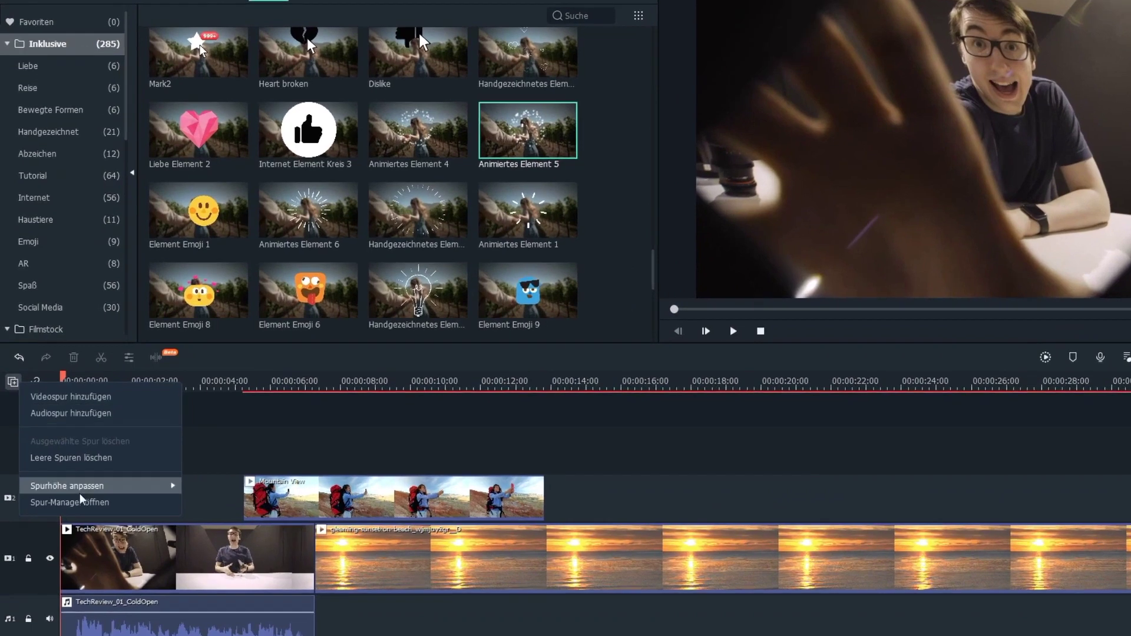
mouse_move(118, 469)
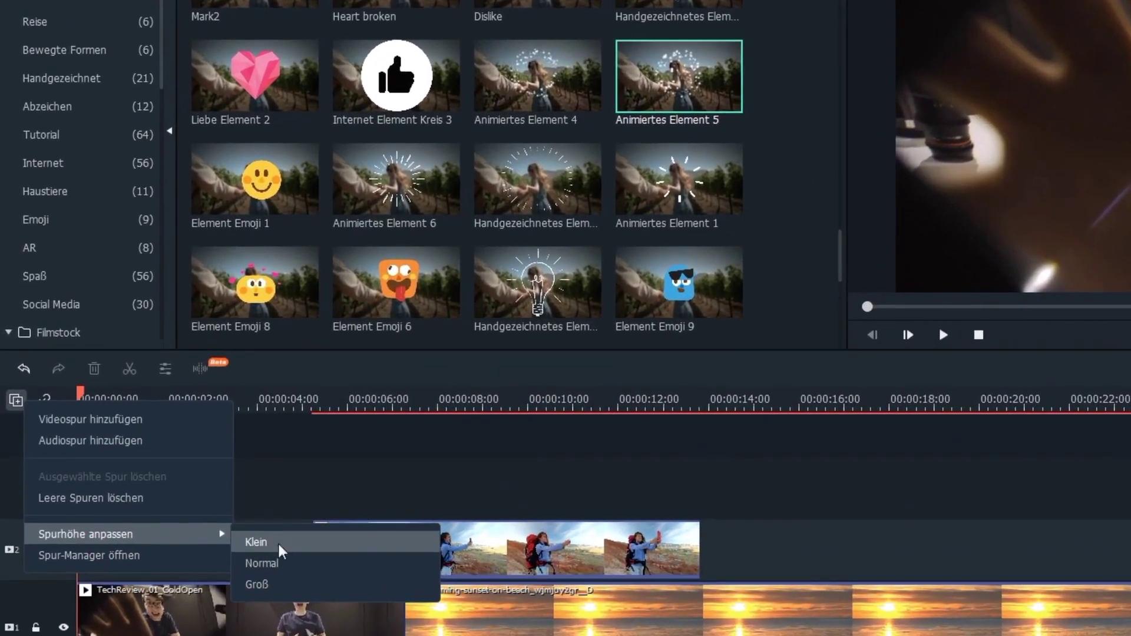
click(277, 580)
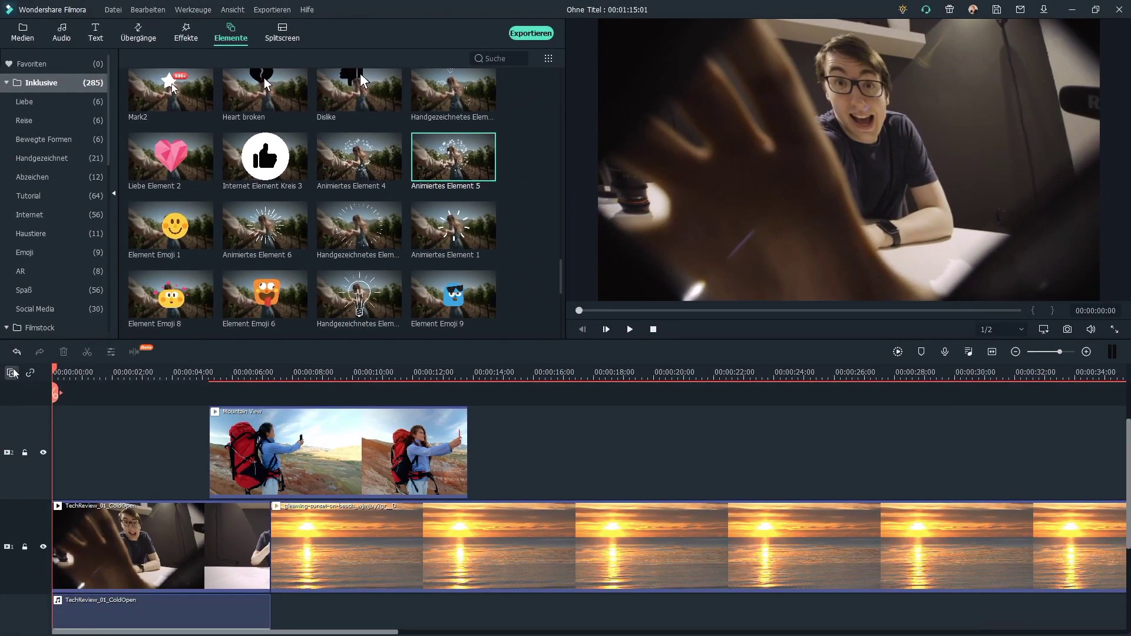
Set the timeline's track height to Normal.
click(11, 373)
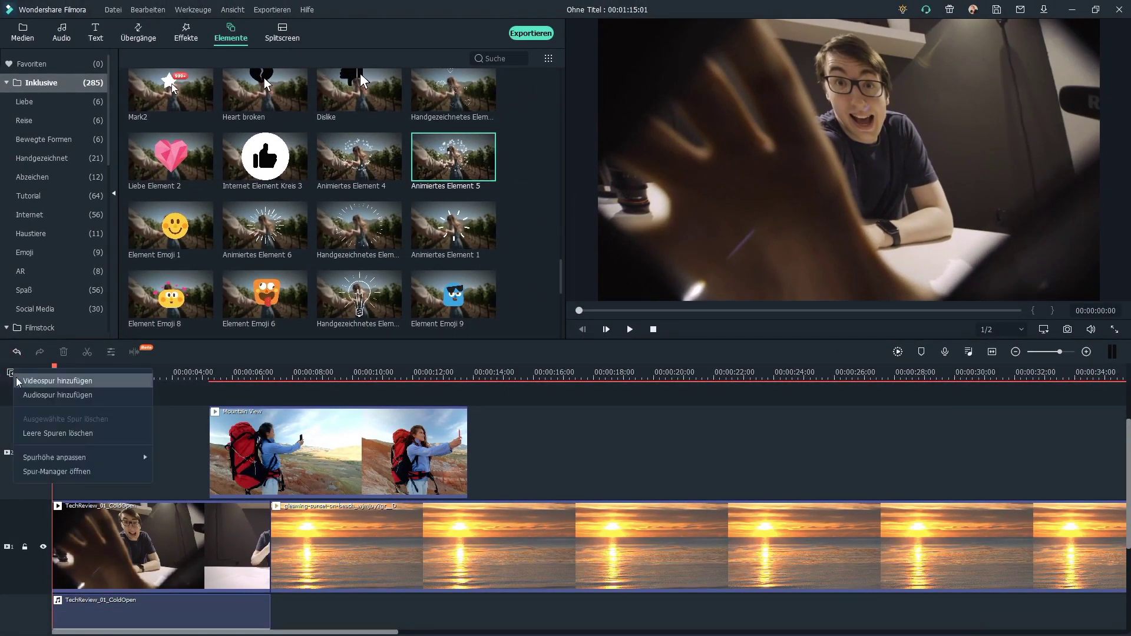
mouse_move(59, 459)
click(180, 480)
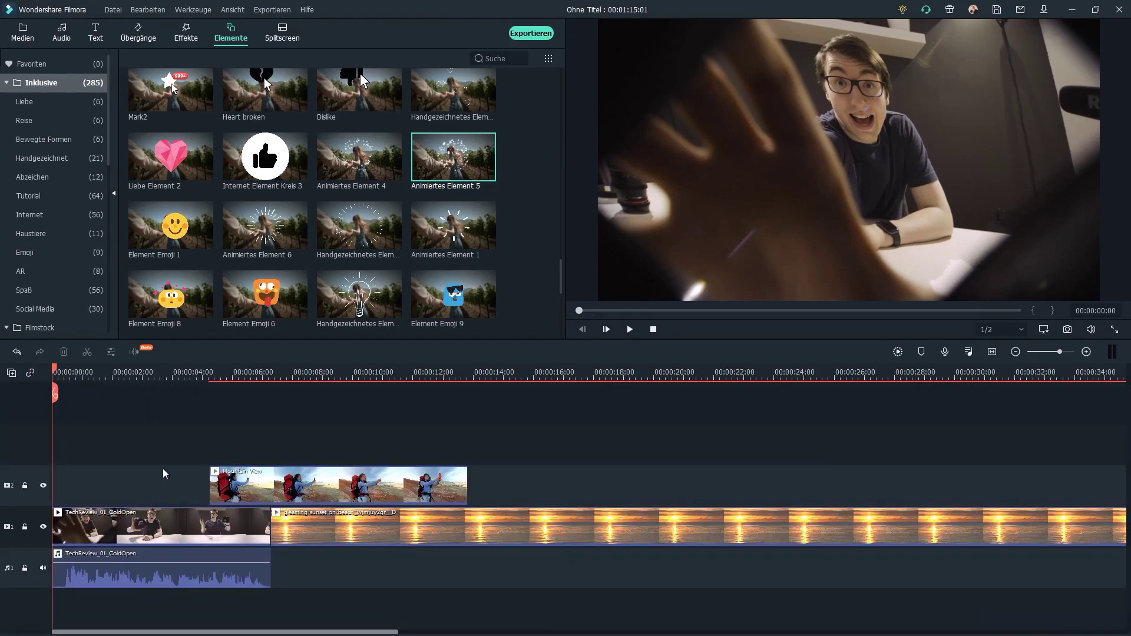
In the track manager, specify 10 video and 10 audio tracks for adding, with both placements kept at Oberhalb der Spur 1.
click(11, 374)
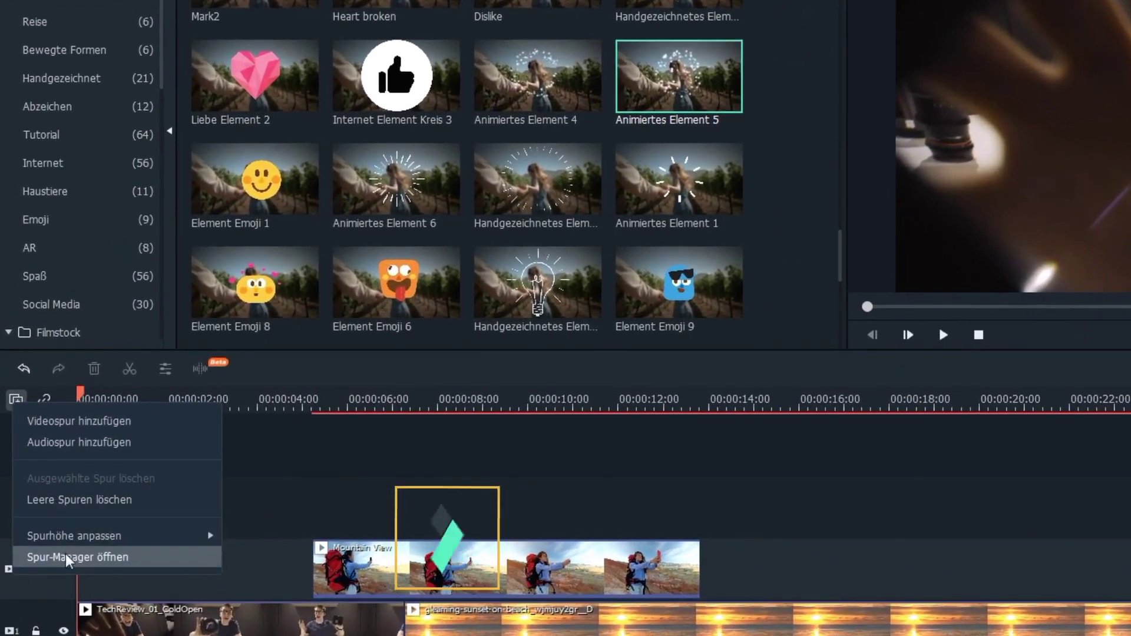
click(66, 557)
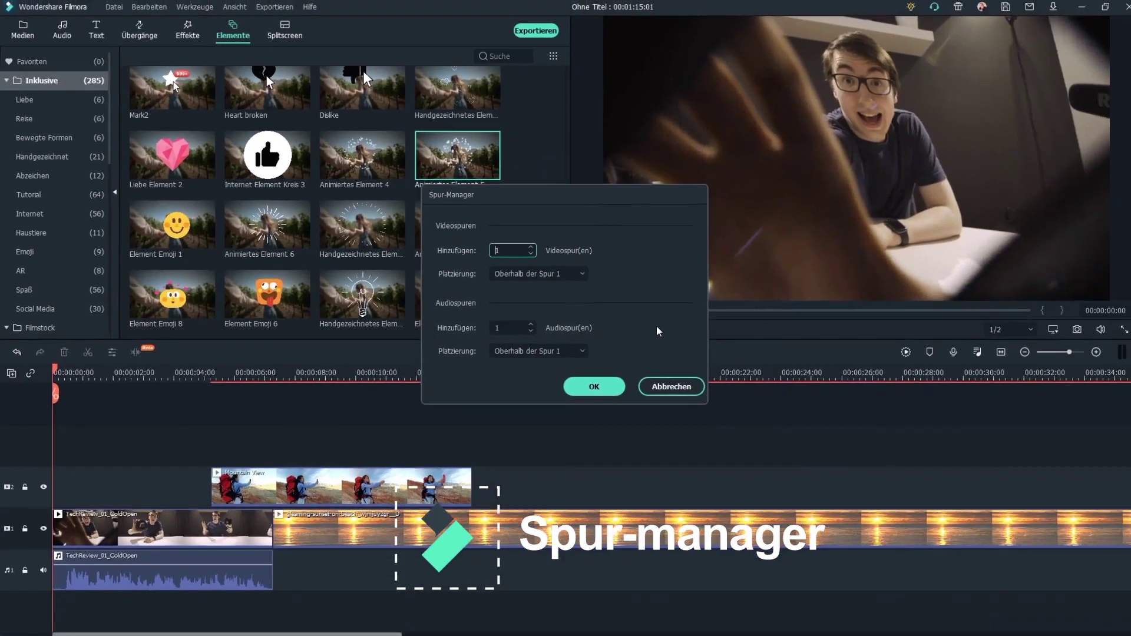
click(512, 250)
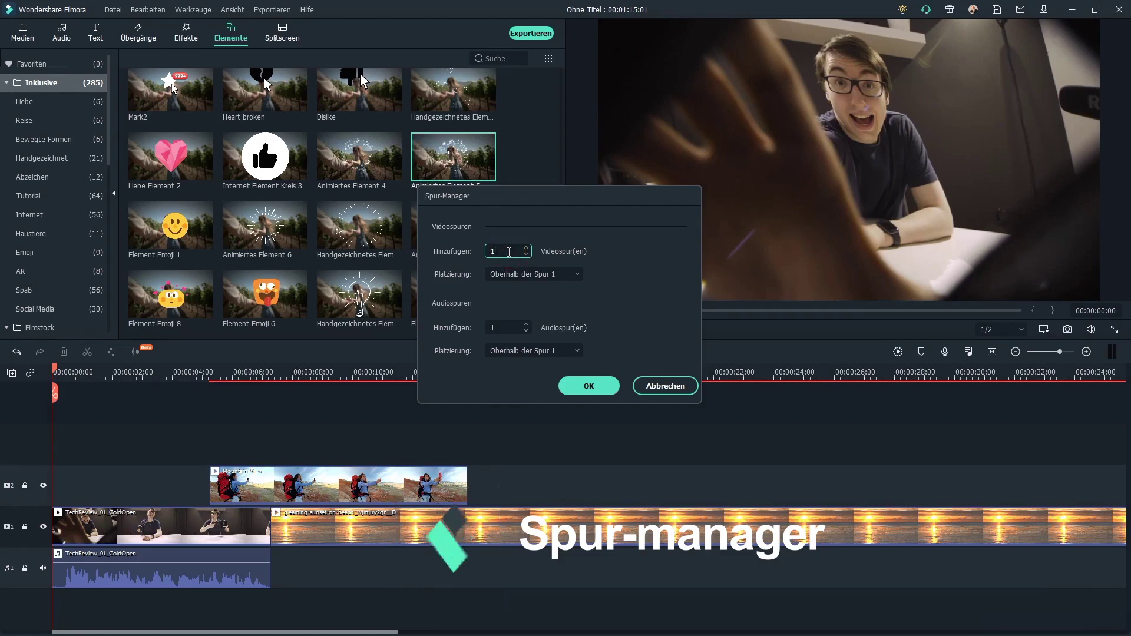
text(0)
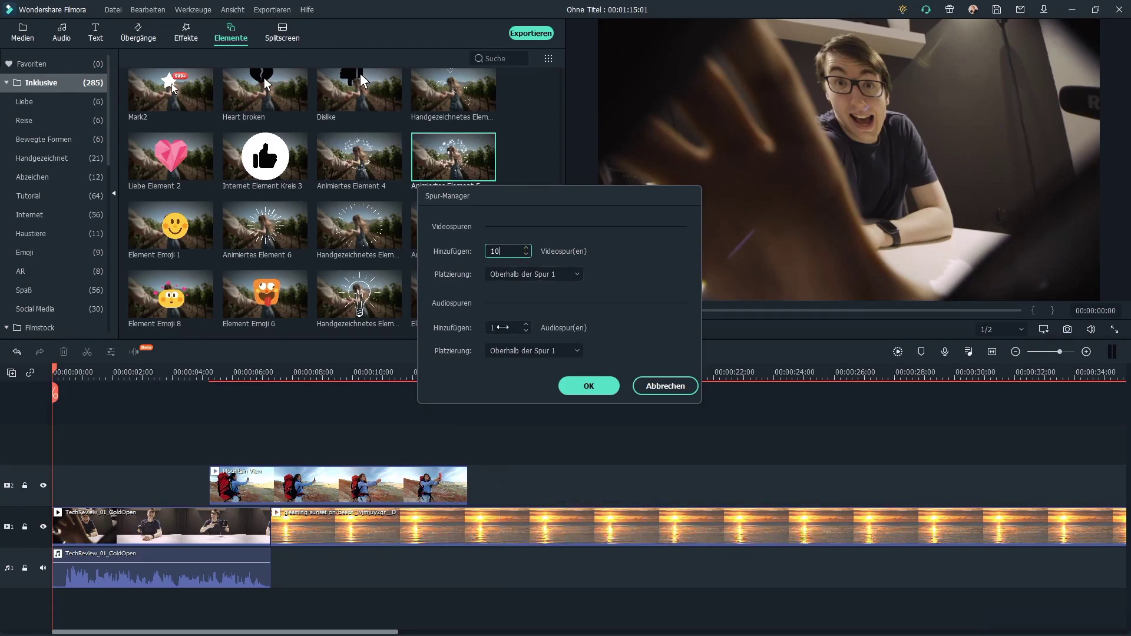
click(576, 276)
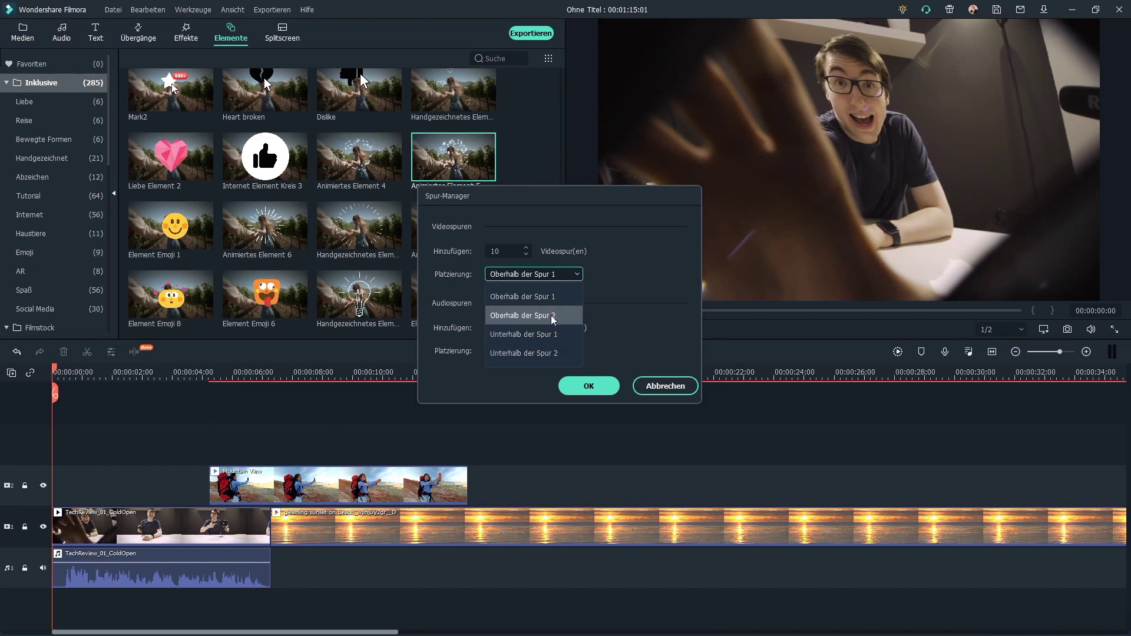
click(610, 311)
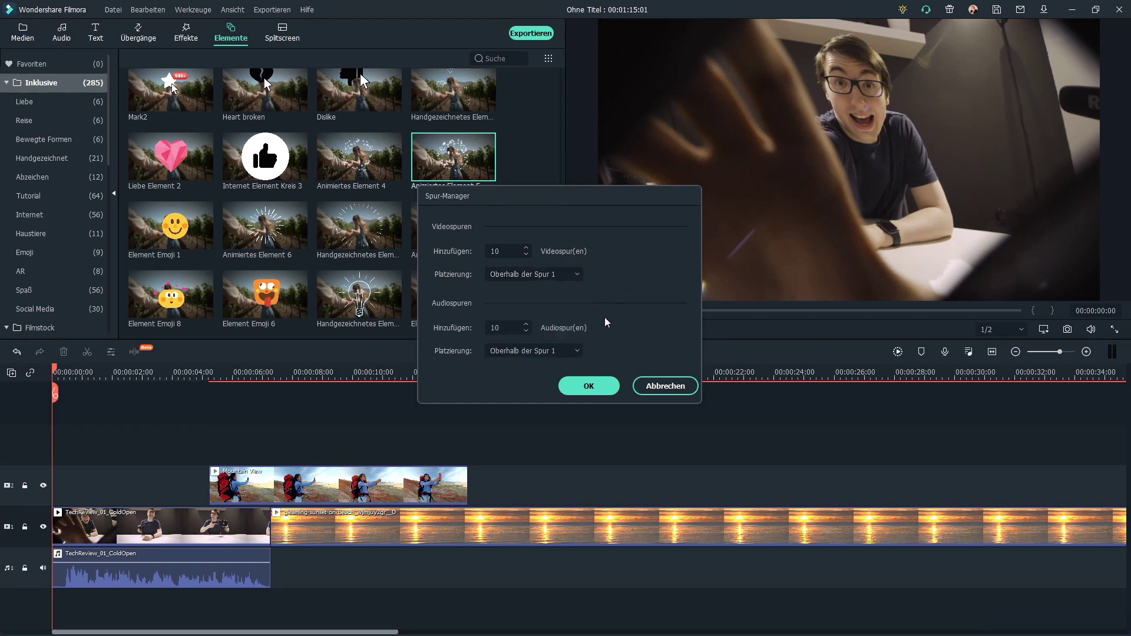
click(576, 353)
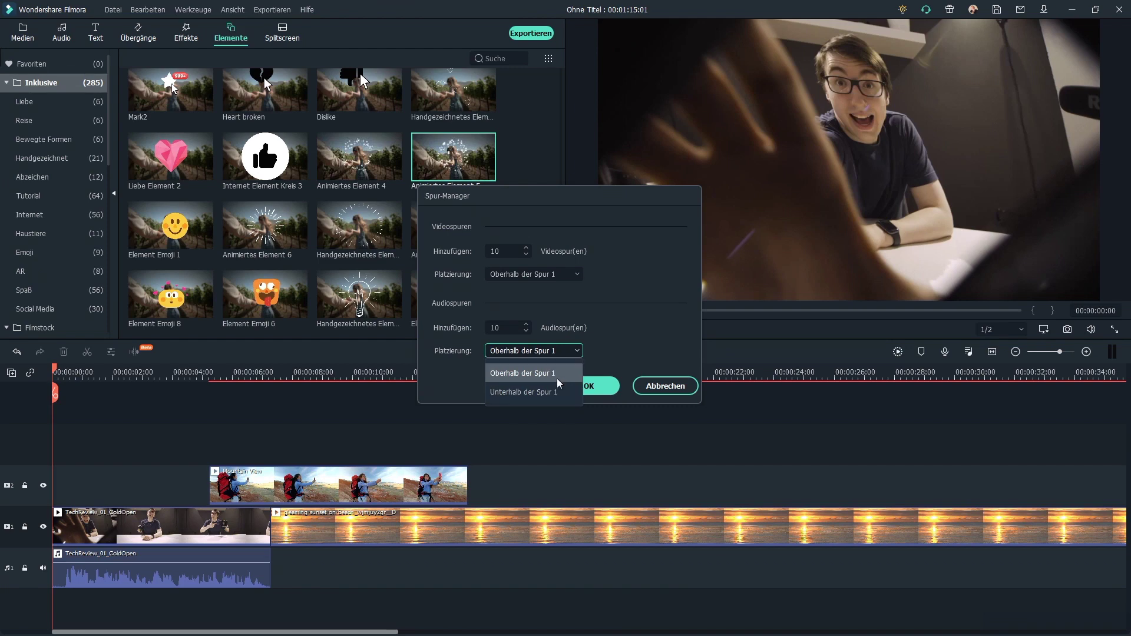
click(615, 361)
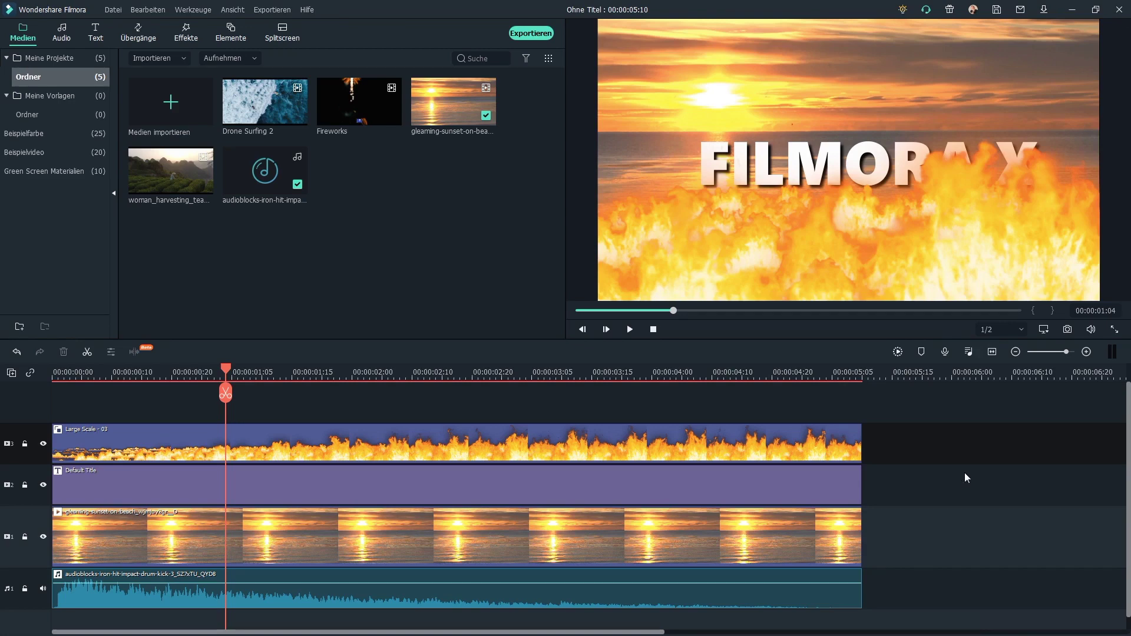
Shift the Large Scale - 03 fire overlay downward in the preview and undo the move.
click(870, 248)
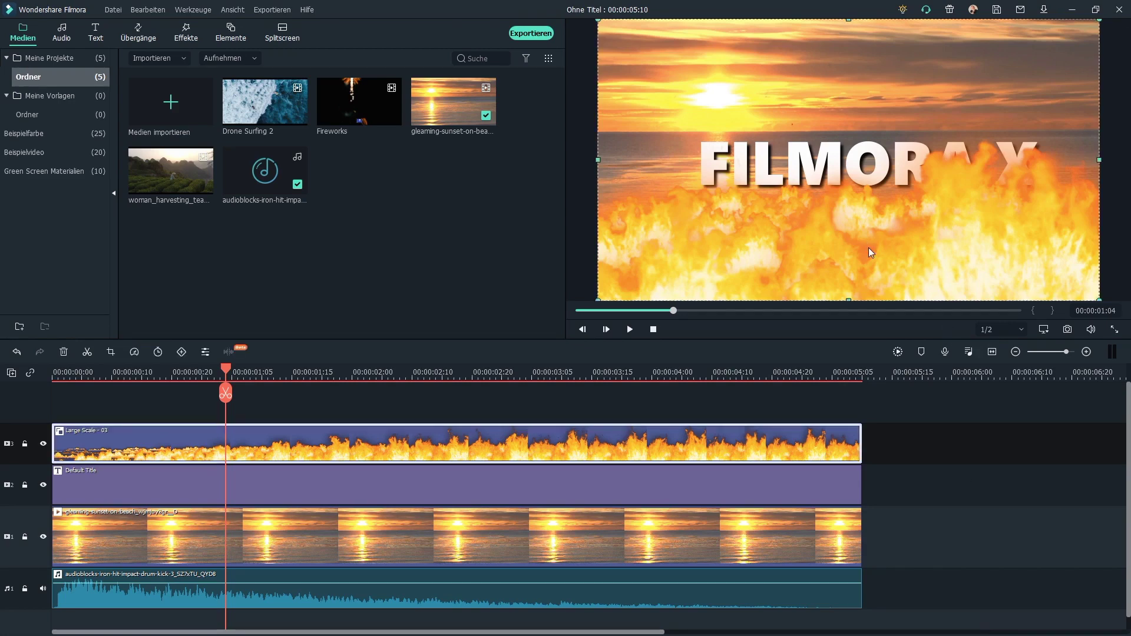
click(856, 152)
drag(855, 152, 854, 181)
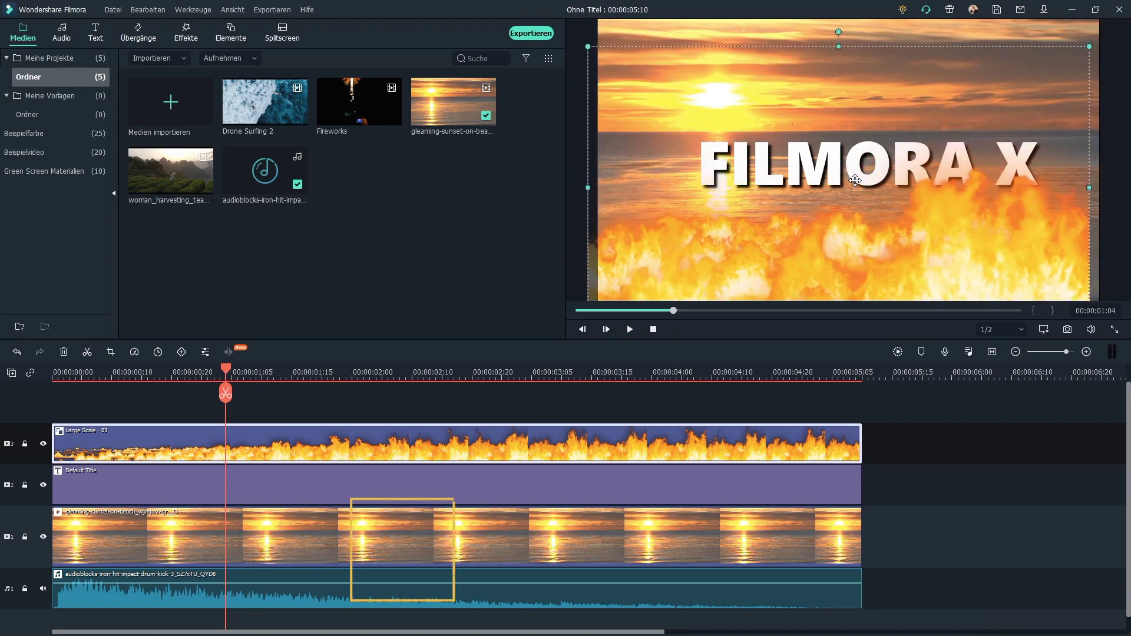
key(ctrl+z)
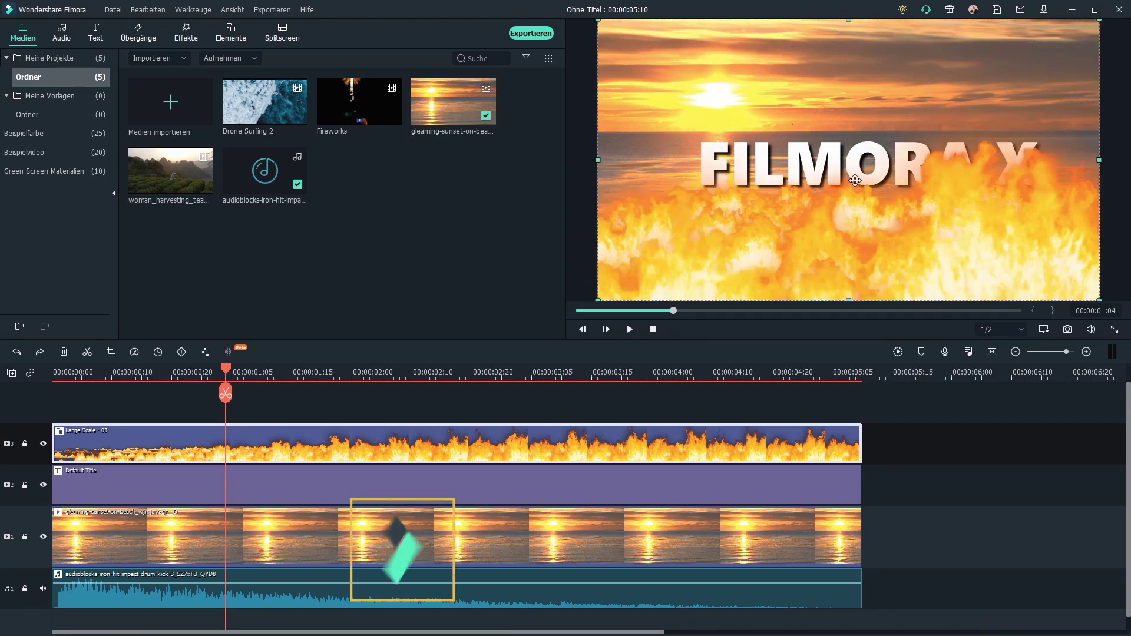
Hide the Large Scale - 03 track to move the FILMORA X title in the preview, and revert both changes.
click(43, 445)
click(43, 444)
click(43, 445)
drag(879, 166, 896, 183)
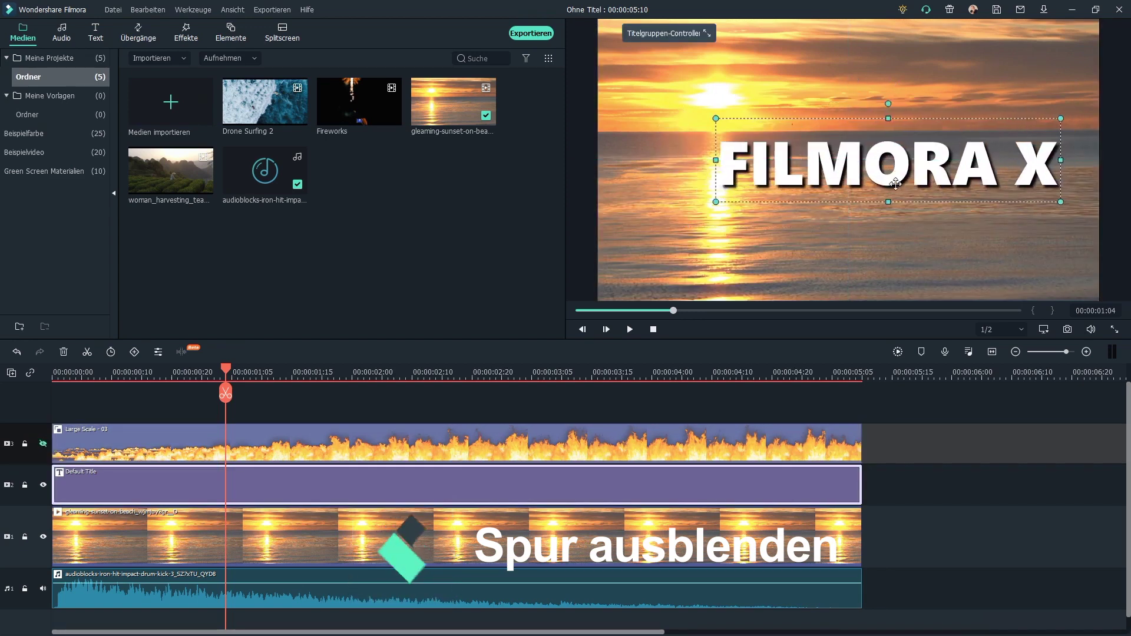
key(ctrl+z)
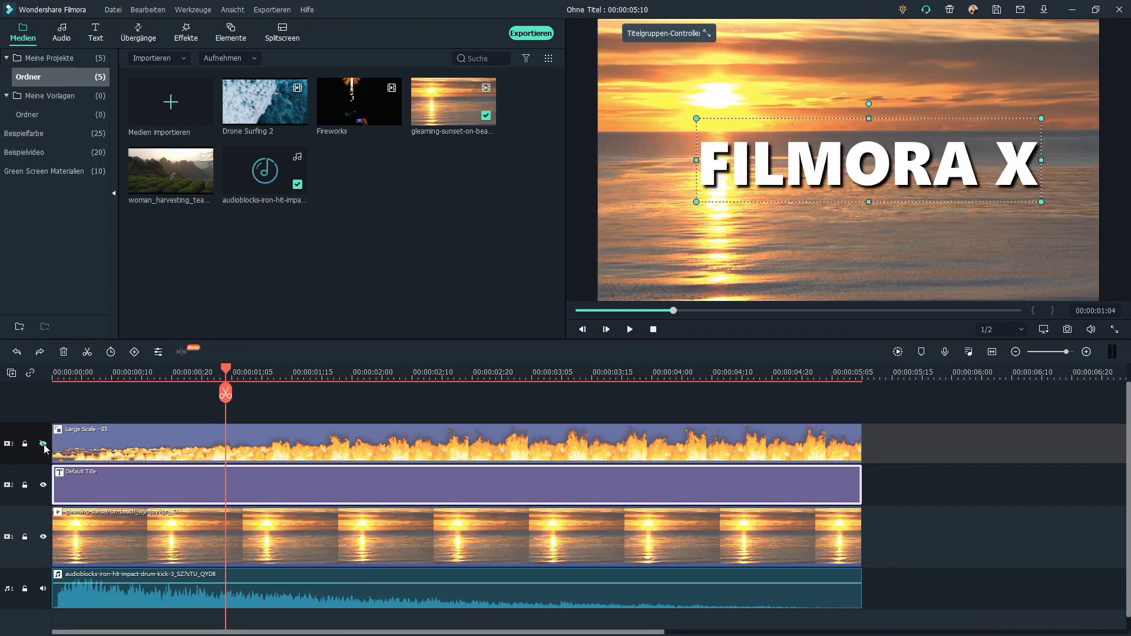
click(43, 444)
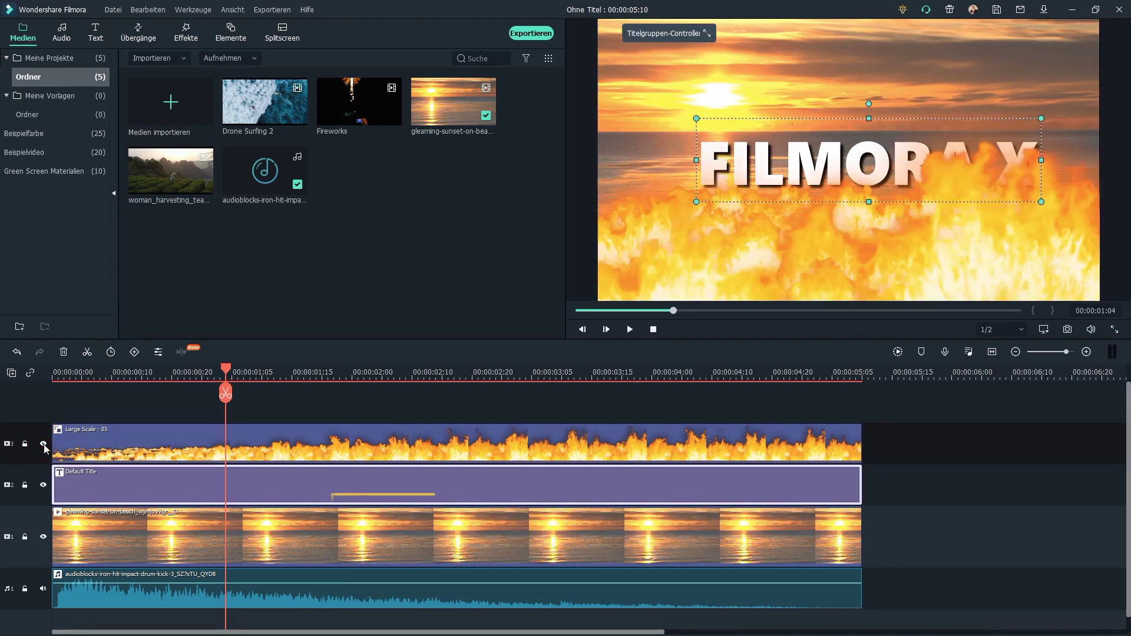
Mute audio track 1 and unmute it again.
click(43, 588)
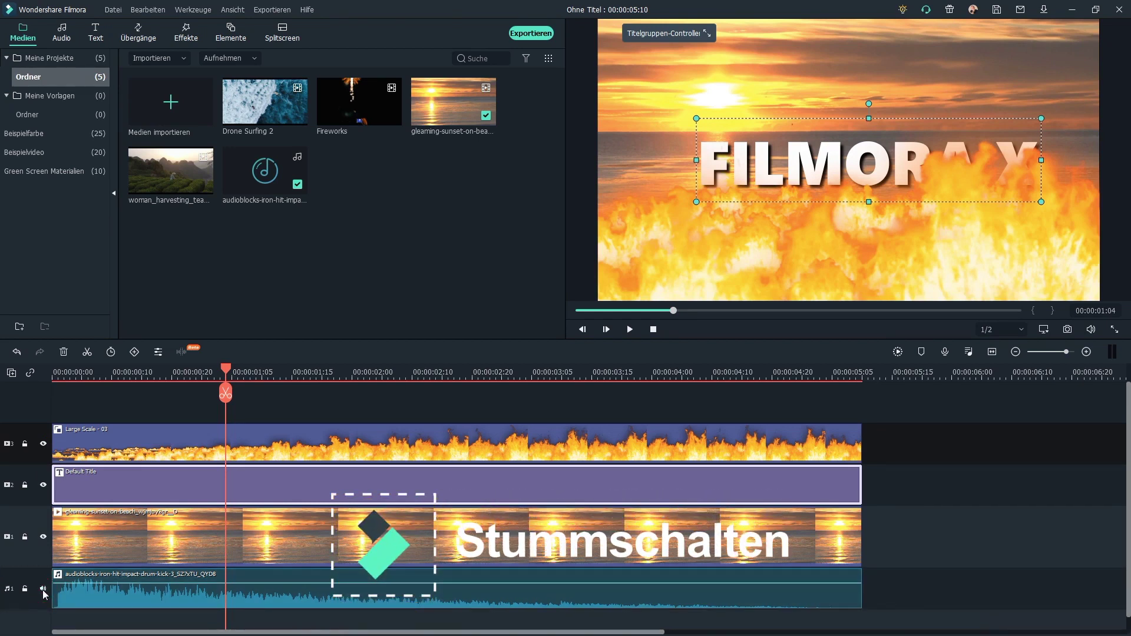
click(43, 589)
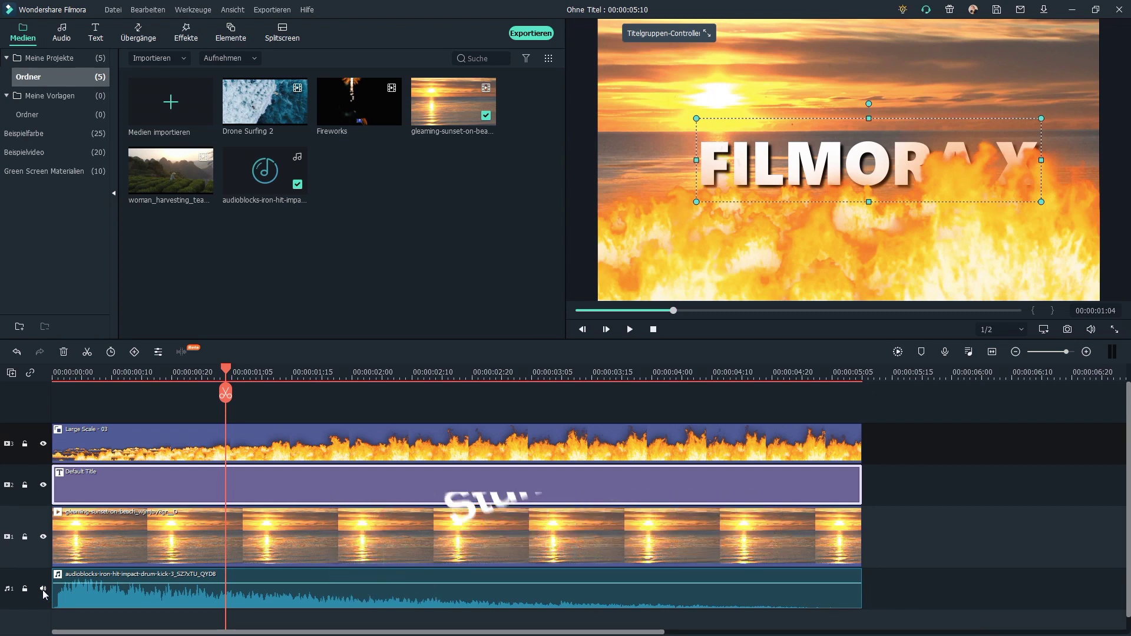
Lock all three video tracks and the audio track, and try to select the locked fire clip.
click(24, 445)
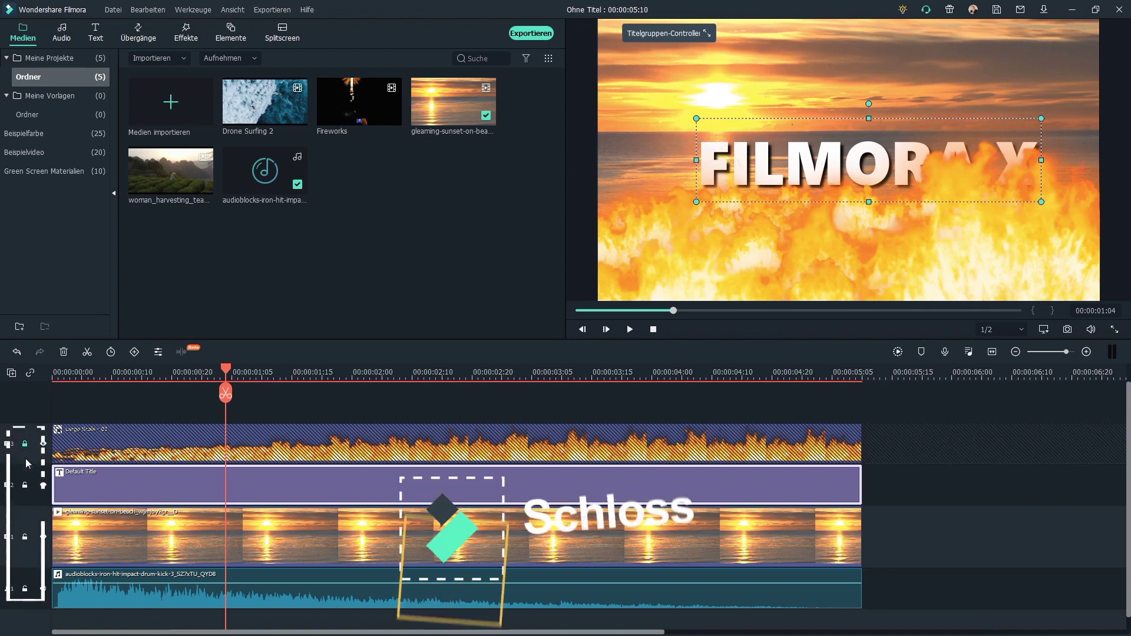
click(25, 486)
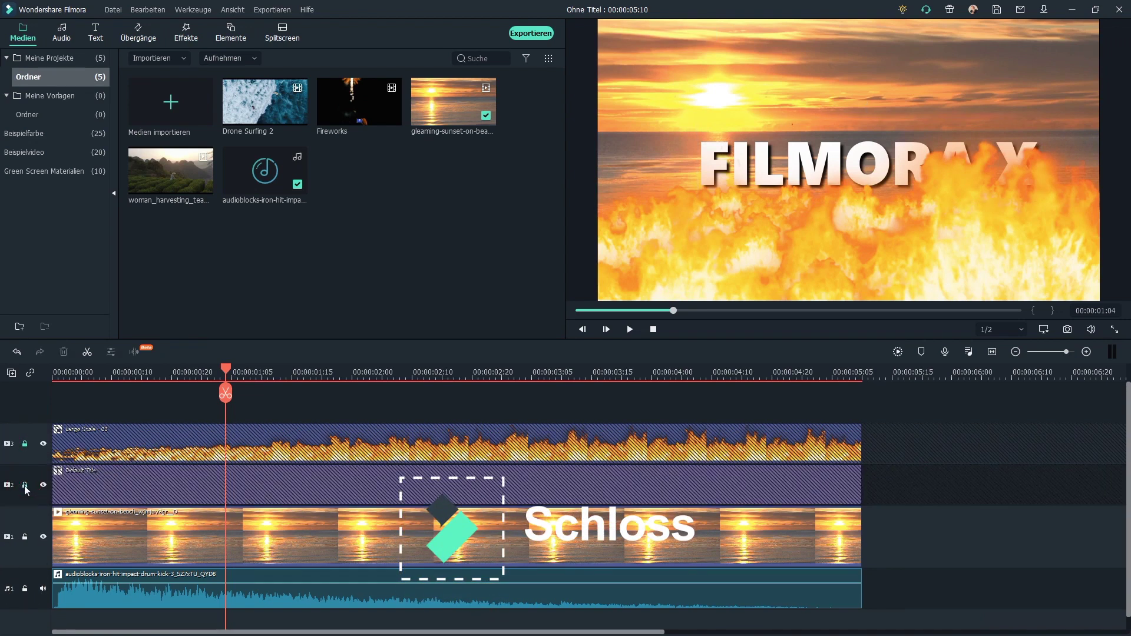
click(25, 537)
click(25, 589)
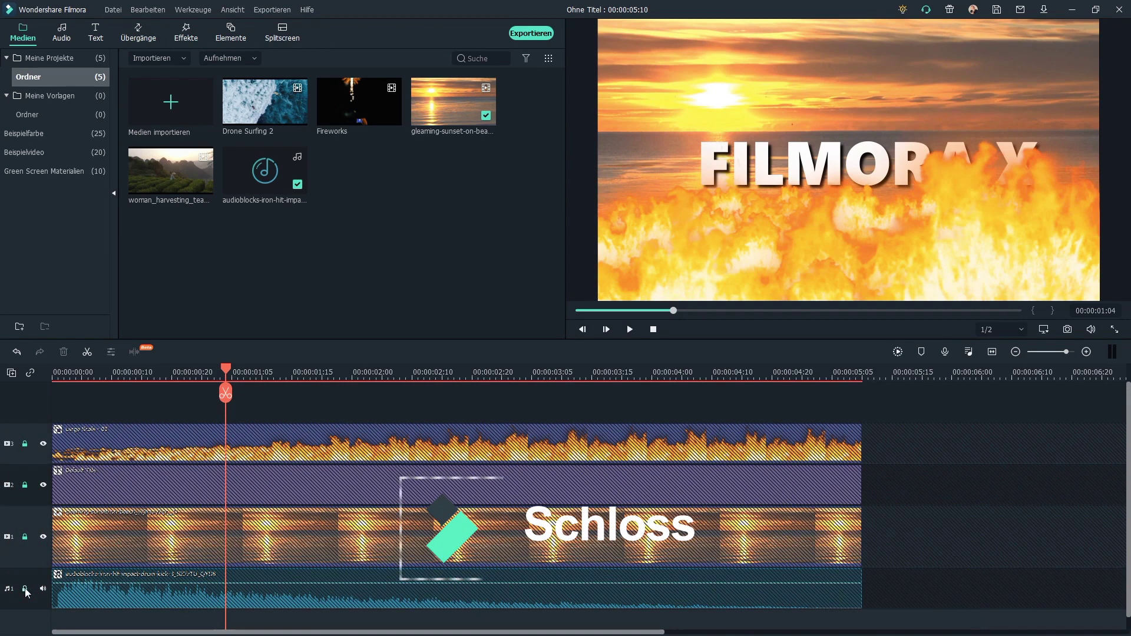
click(448, 449)
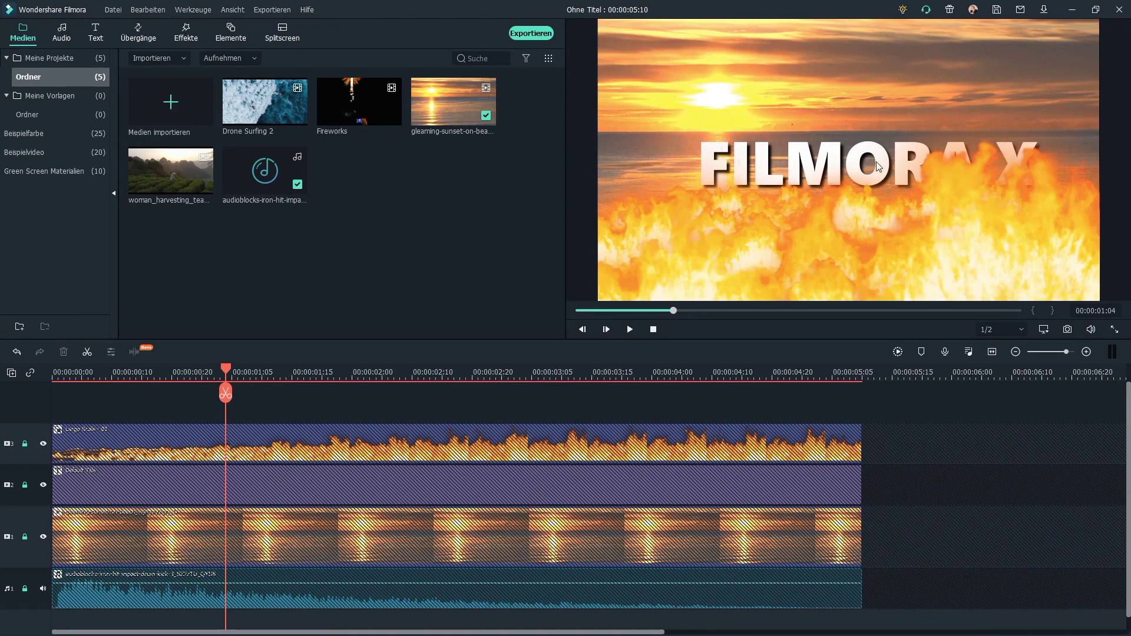
Unlock the audio track and all three video tracks.
click(25, 589)
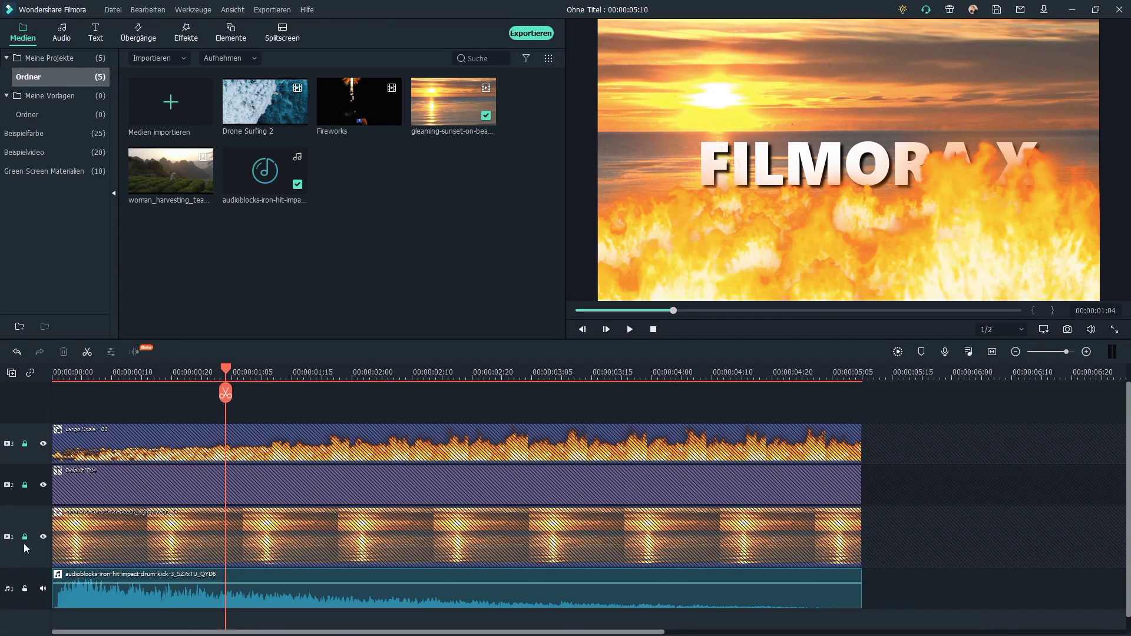
click(24, 537)
click(24, 485)
click(25, 443)
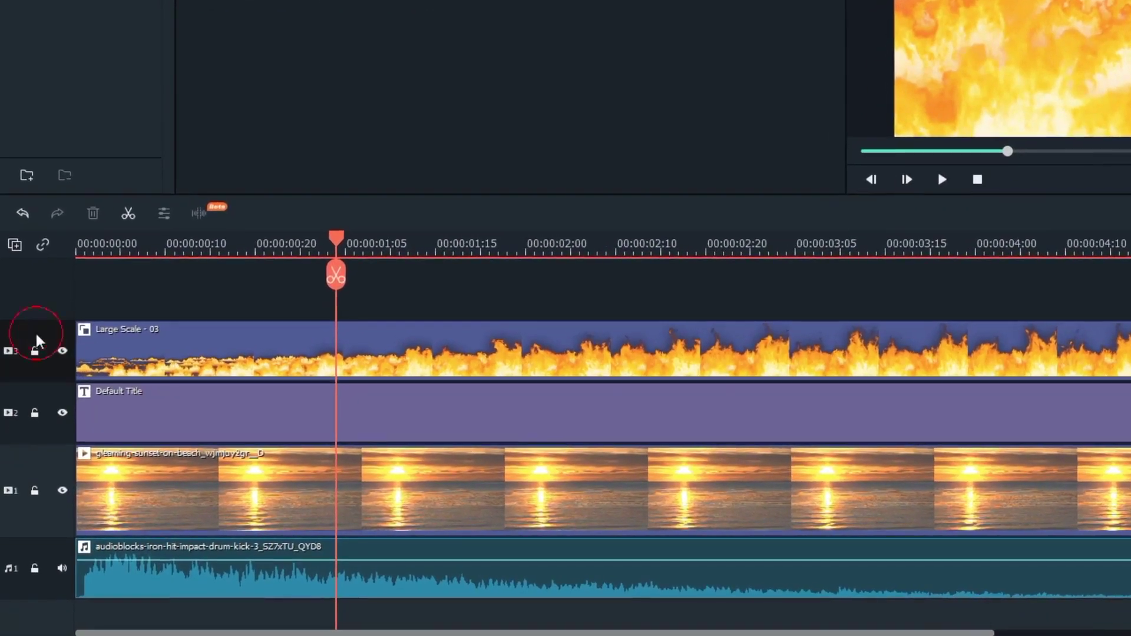
Review the track options of the Large Scale - 03 track and the track manager, closing it without adding tracks.
right_click(35, 351)
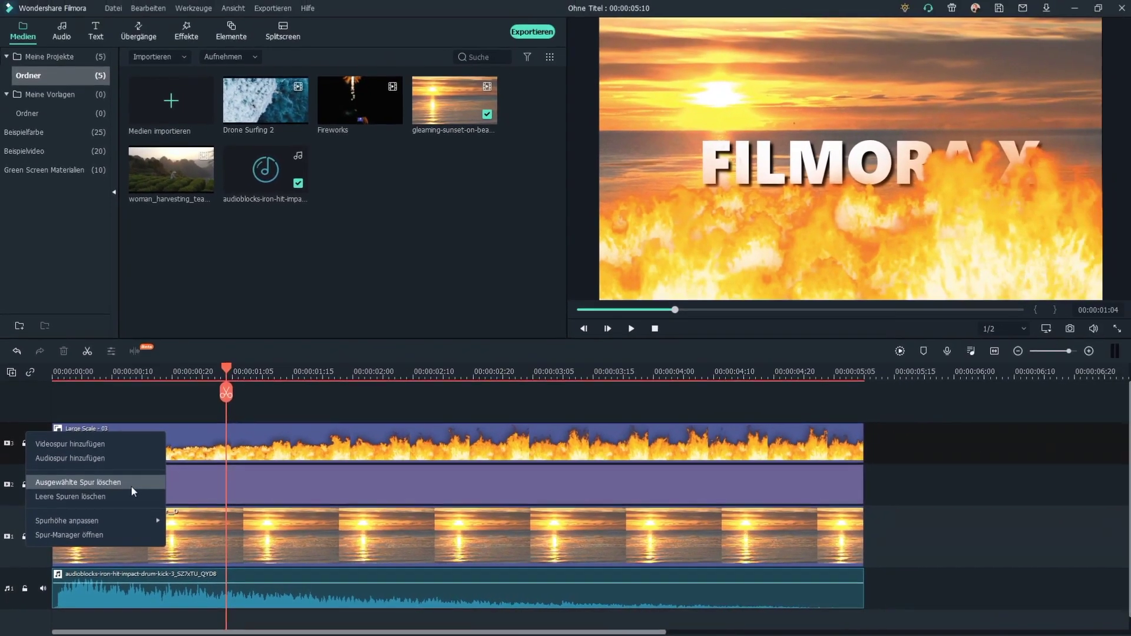
mouse_move(131, 522)
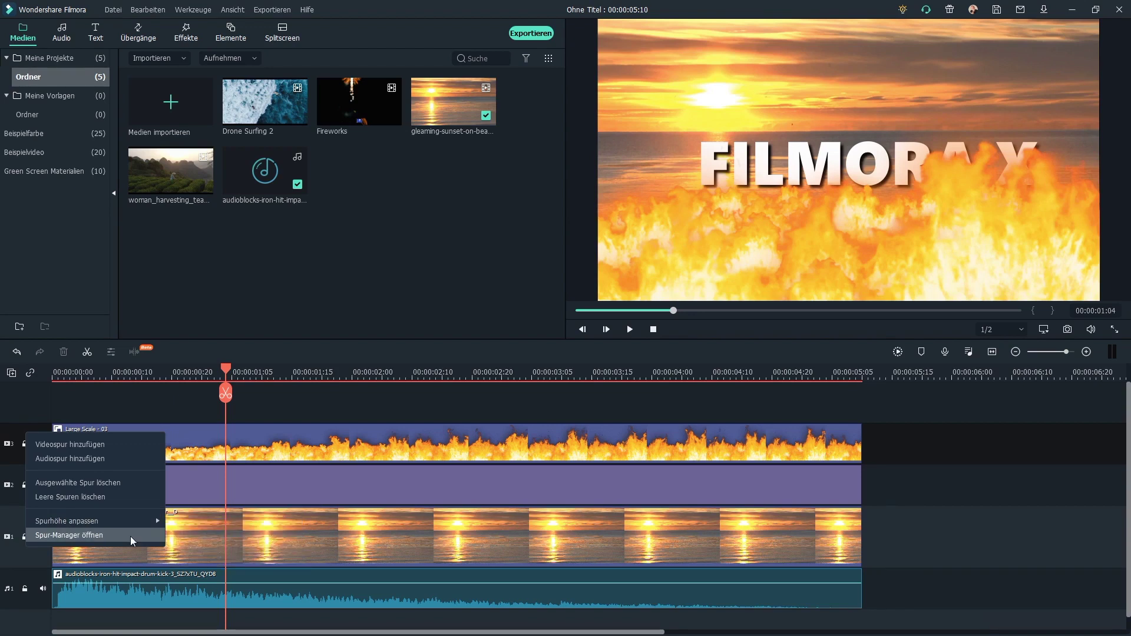
click(131, 536)
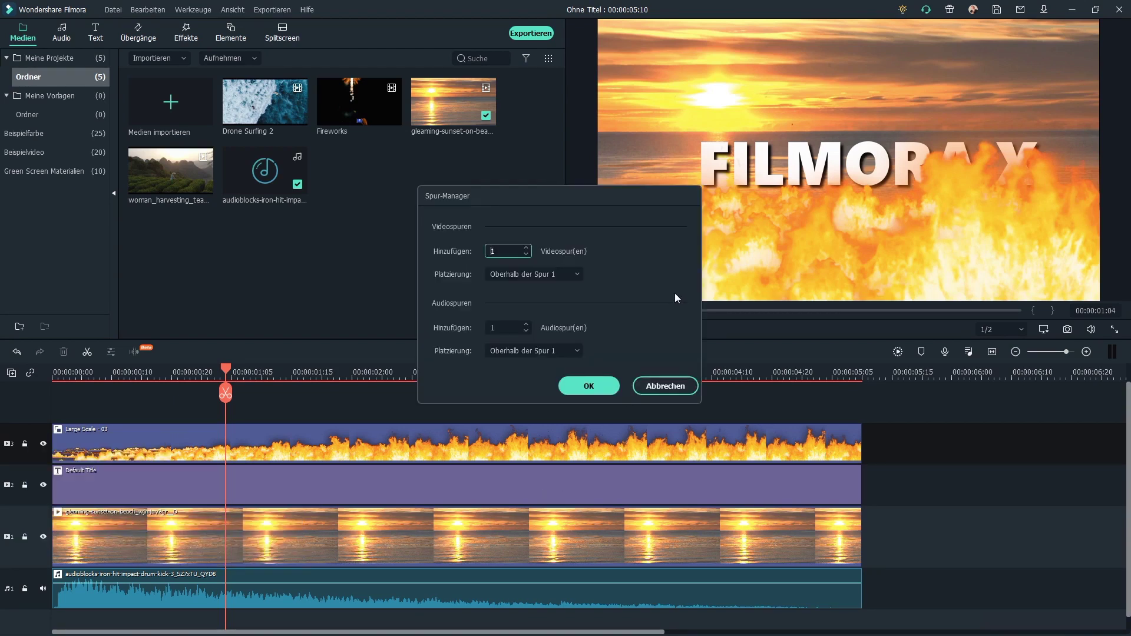
click(671, 386)
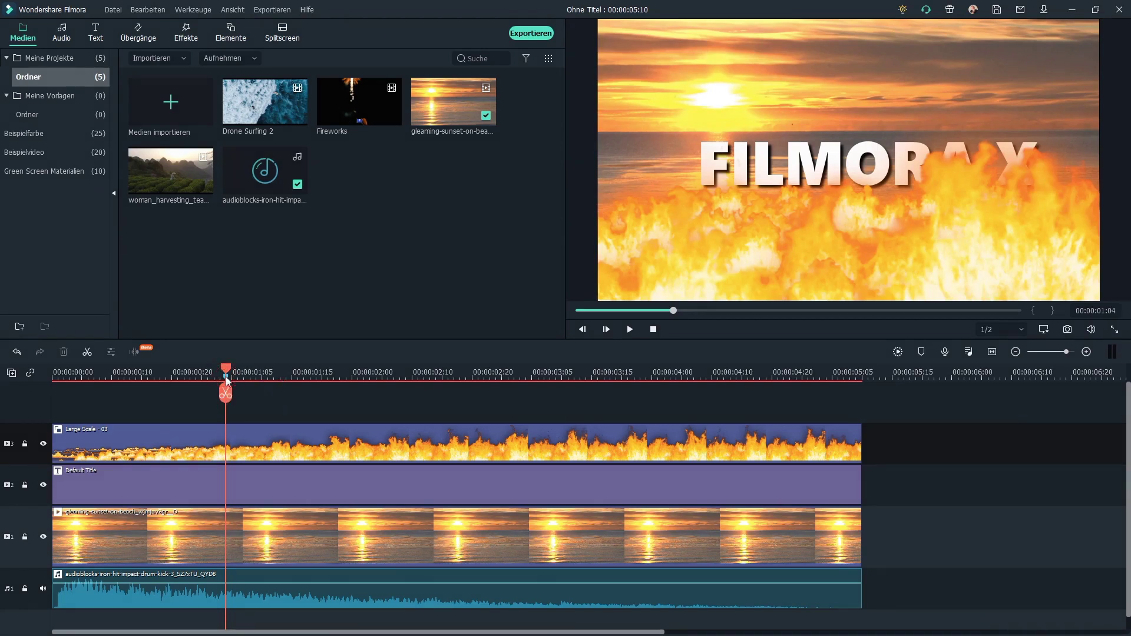
Name the marker at 00:00:01:04 "Erster Teil", add the comment "Brennen" and give it the yellow colour.
double_click(226, 379)
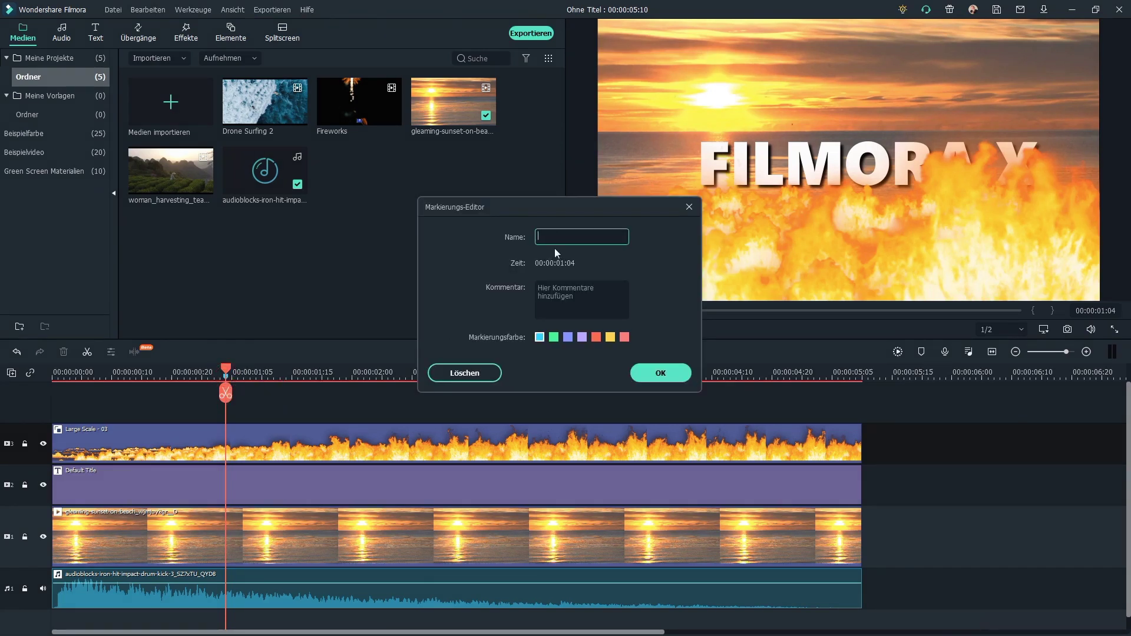
text(Erster Teil)
click(551, 282)
text(Brennen)
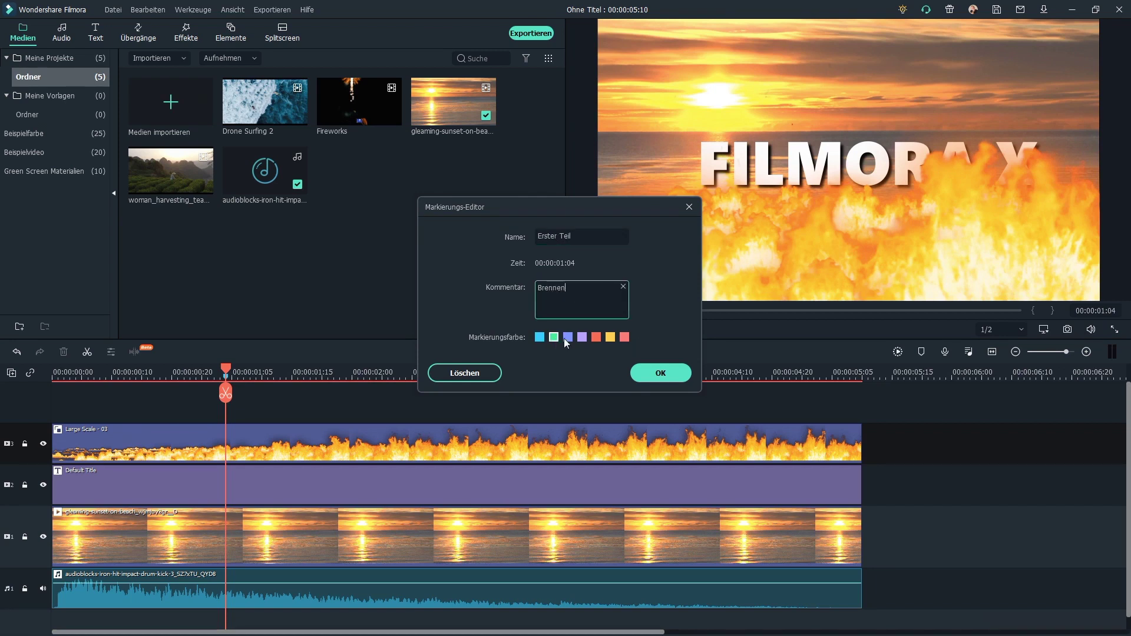
click(611, 336)
click(652, 376)
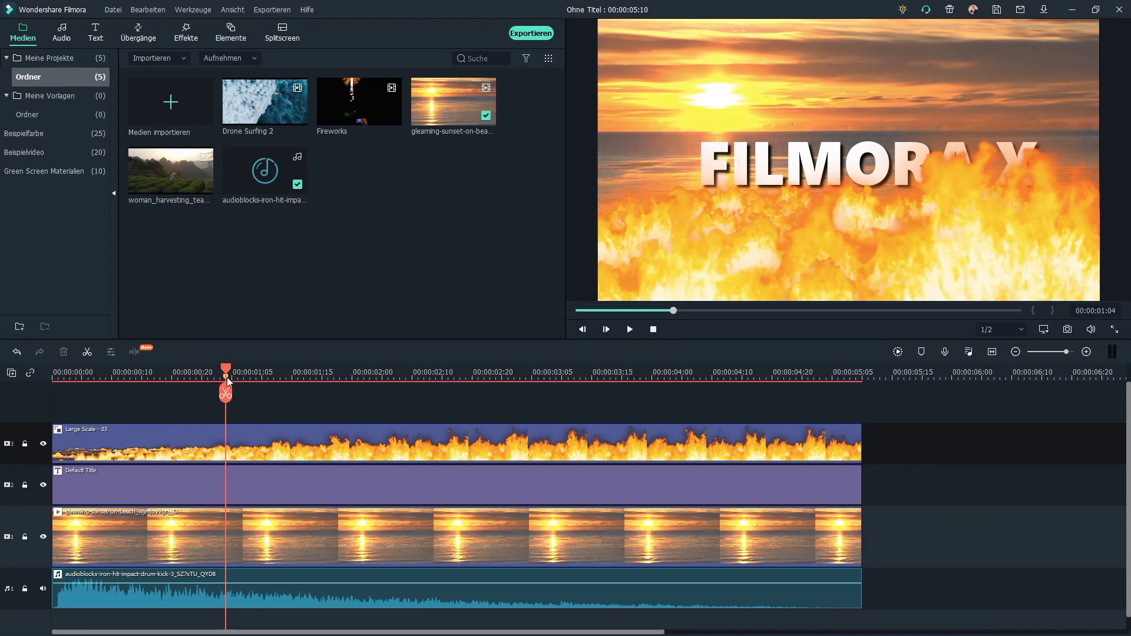
mouse_move(227, 381)
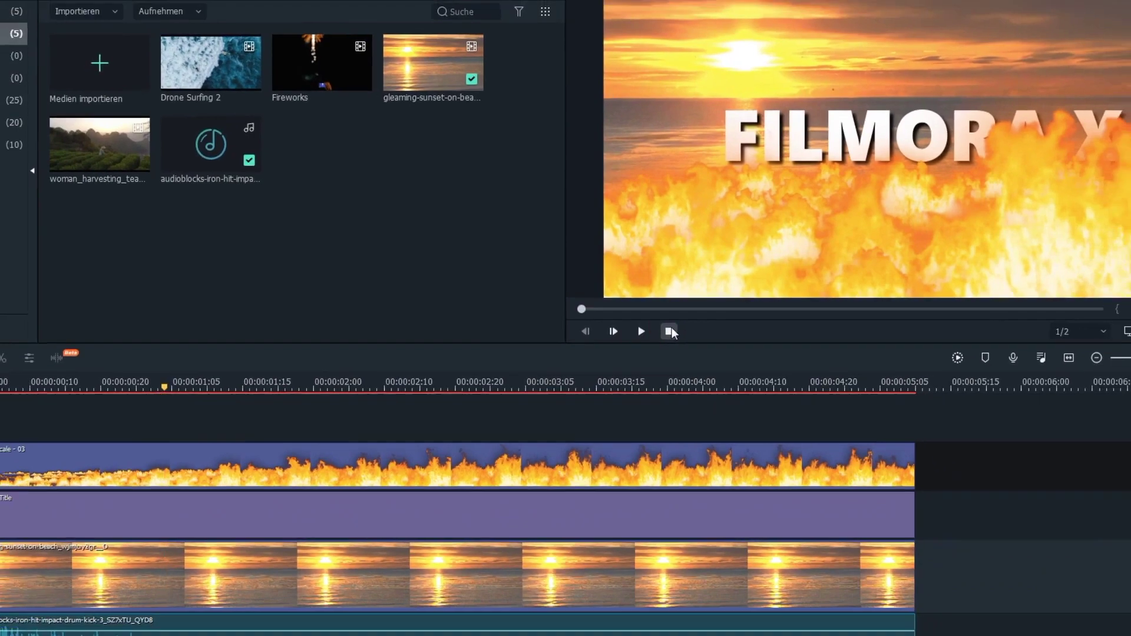
click(656, 336)
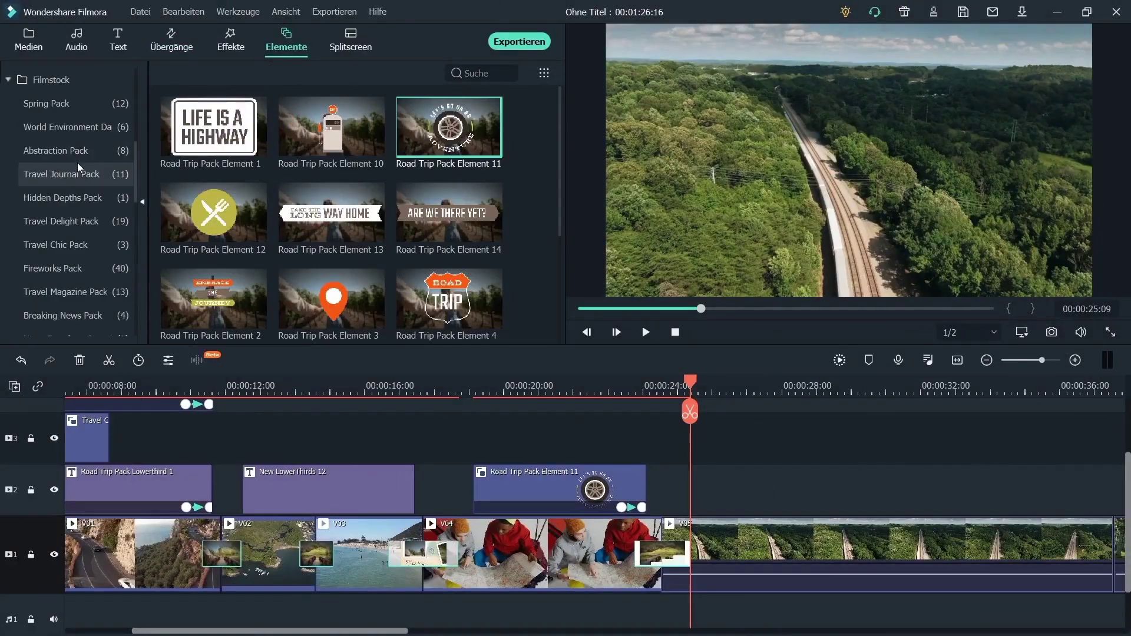
Place Travel Chic-Element 2 from the Travel Chic Pack on video track 2 at 00:00:25:09.
click(55, 244)
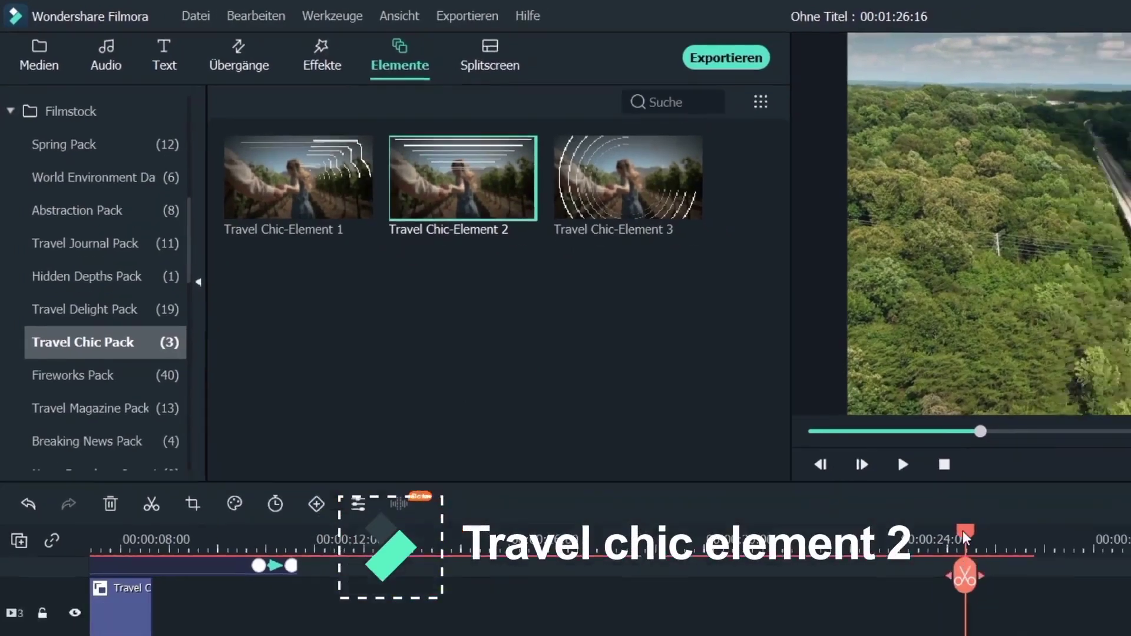
mouse_move(965, 538)
mouse_down()
mouse_move(1011, 546)
mouse_move(965, 556)
mouse_up()
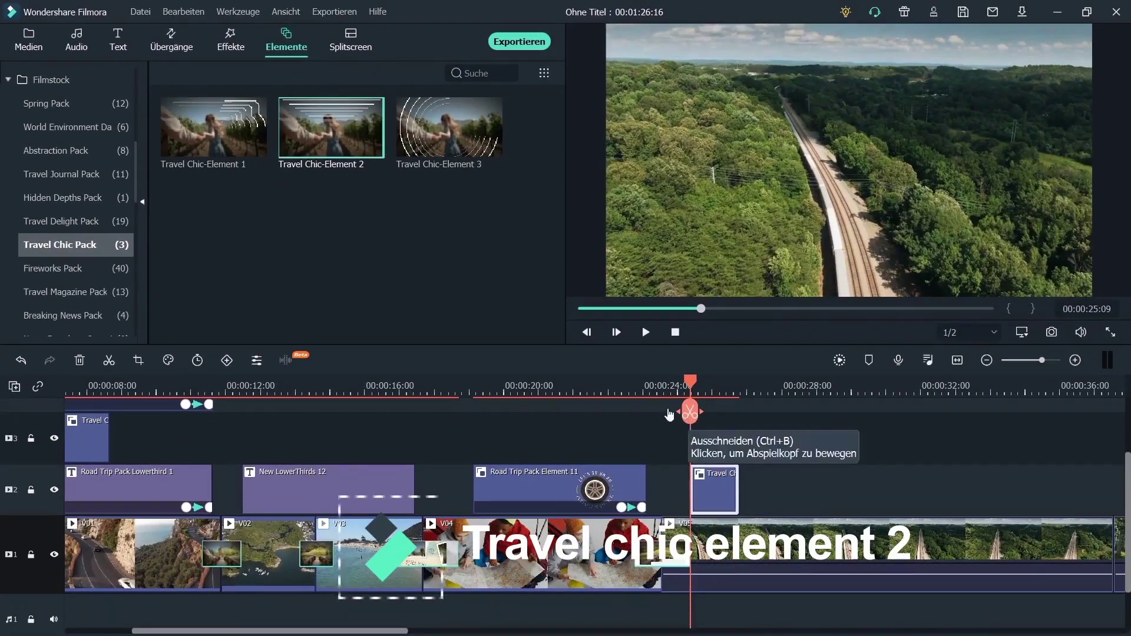
Place the Road Trip Pack Lowerthird 3 title on video track 3 above the Travel Chic element and open its text for editing.
click(118, 42)
drag(137, 135, 136, 188)
click(86, 293)
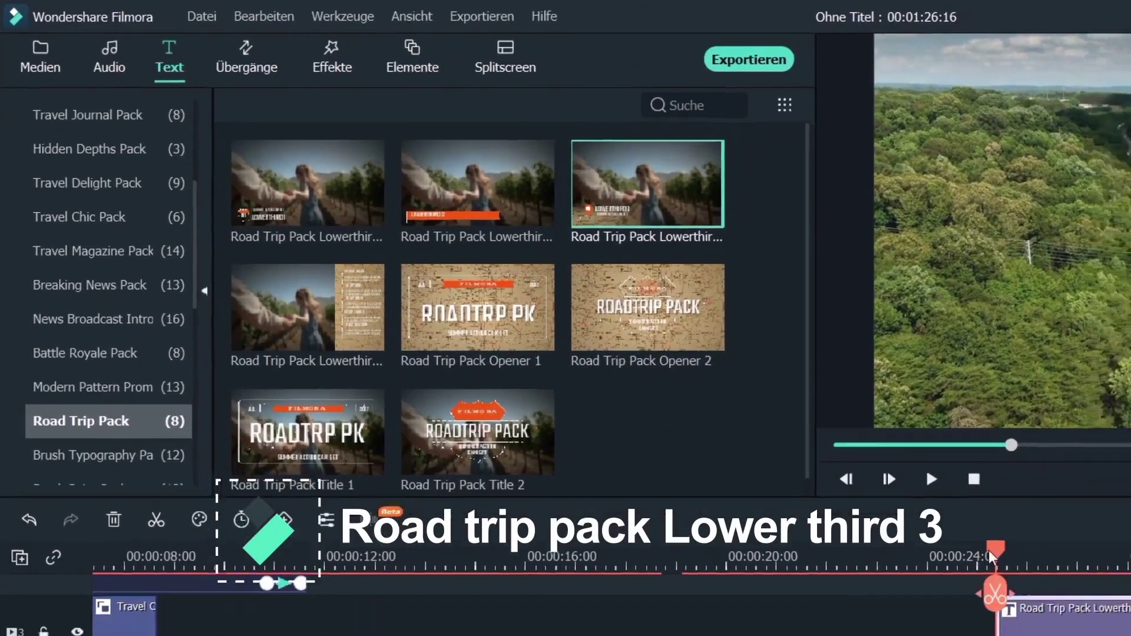
click(733, 216)
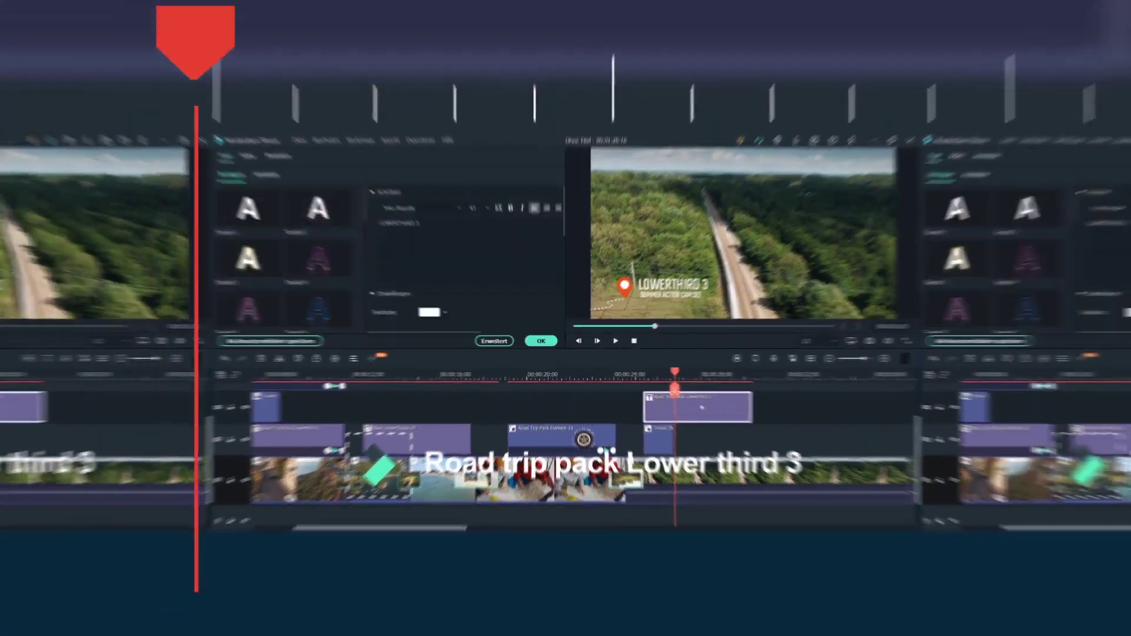